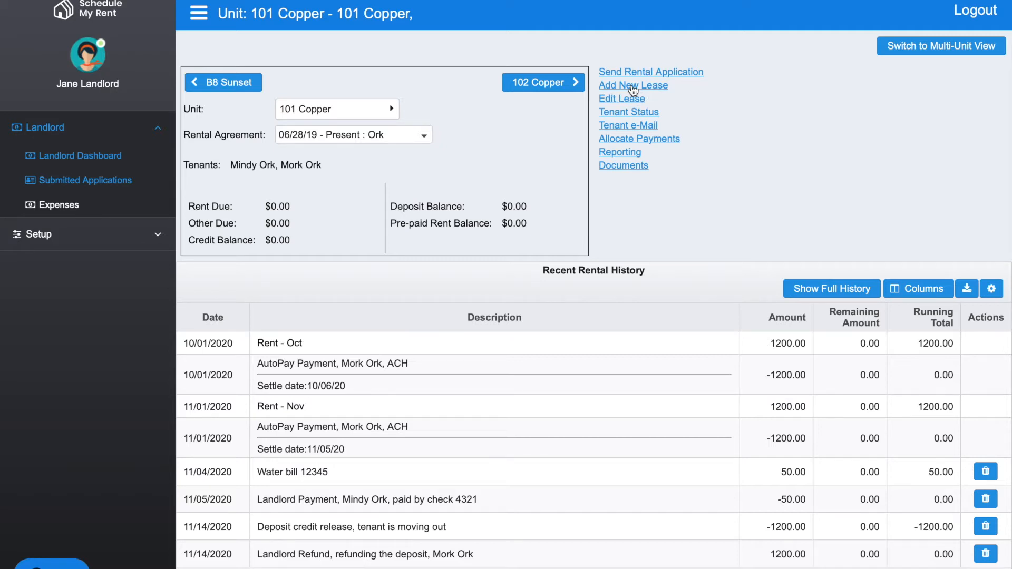
Step: Start a new lease for unit 101 Copper and set its start date to 12/01/2020
click(634, 87)
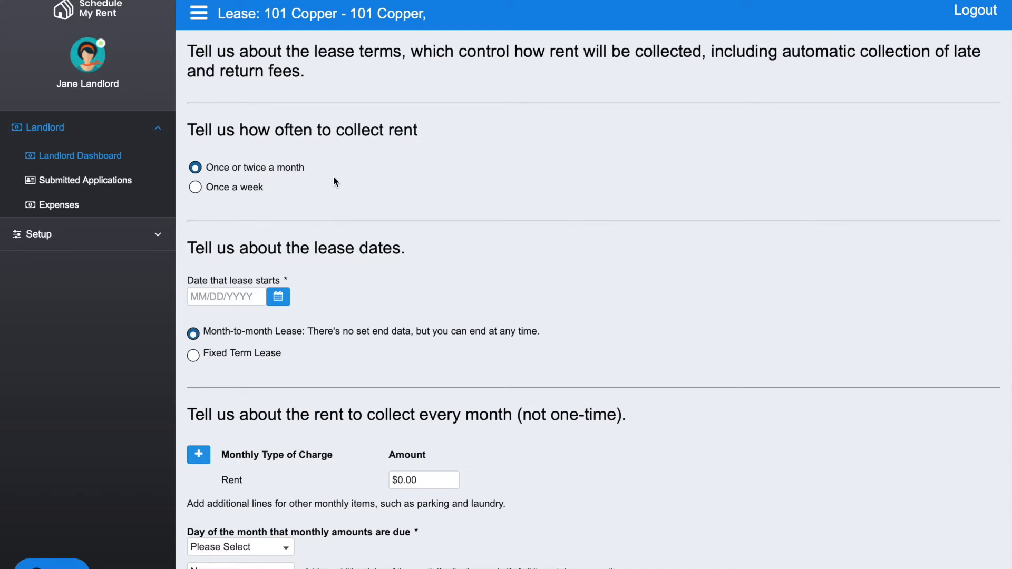
scroll(382, 184, down, 3)
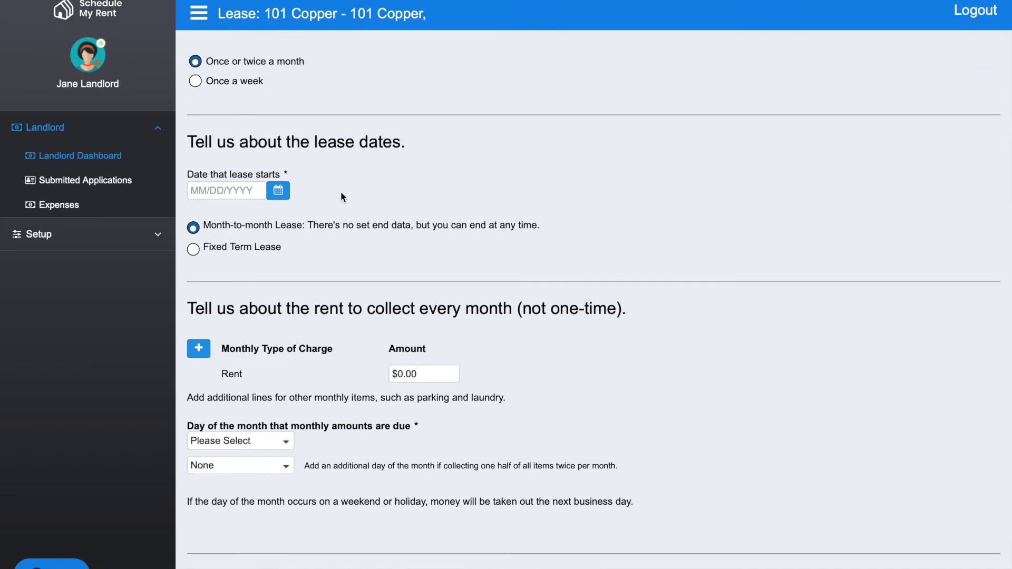
click(281, 193)
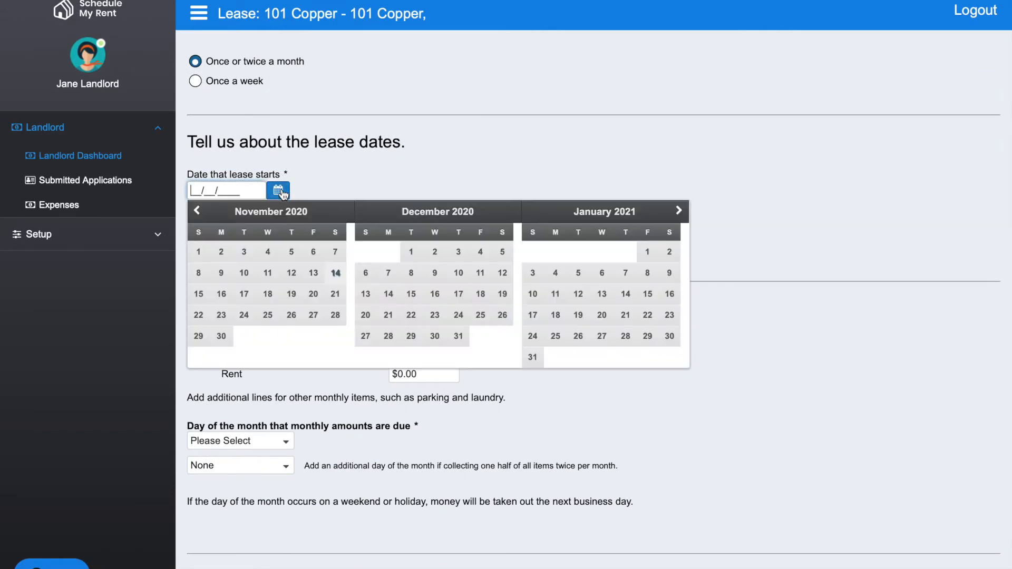
click(411, 252)
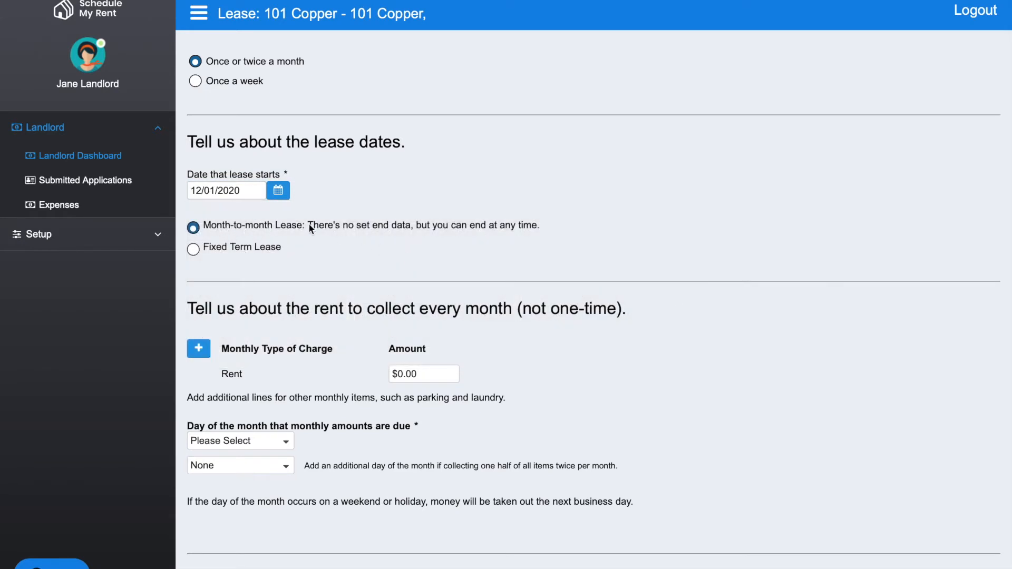
Step: Make it a fixed term lease ending 12/31/2021 that continues month to month after the term ends
click(193, 249)
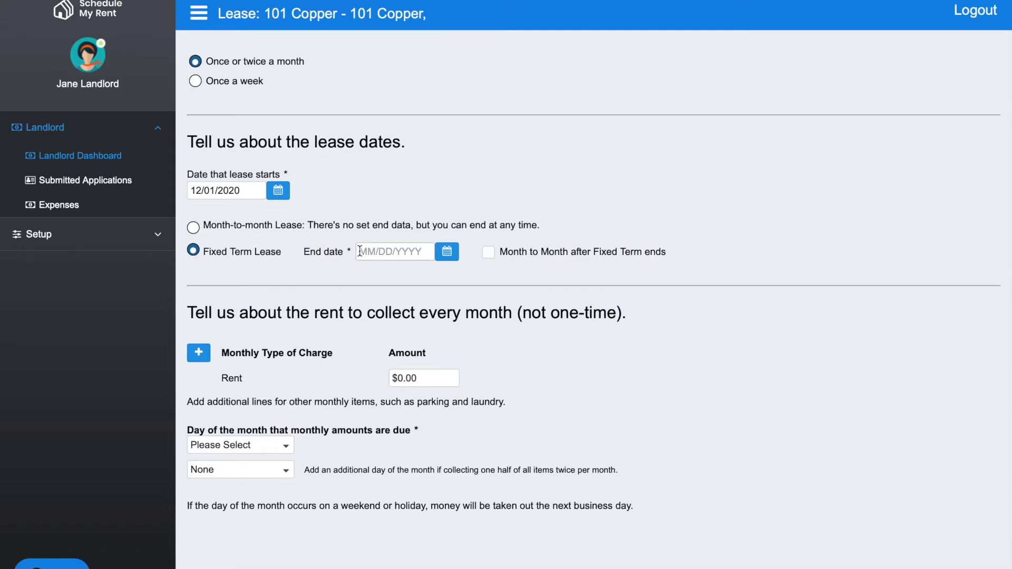
drag(360, 251, 411, 251)
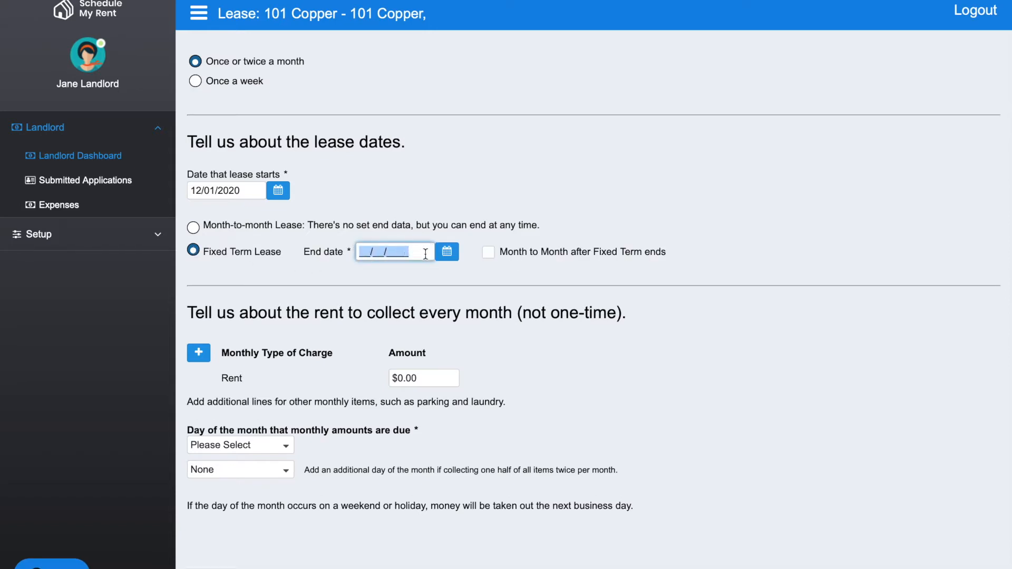
text(12/)
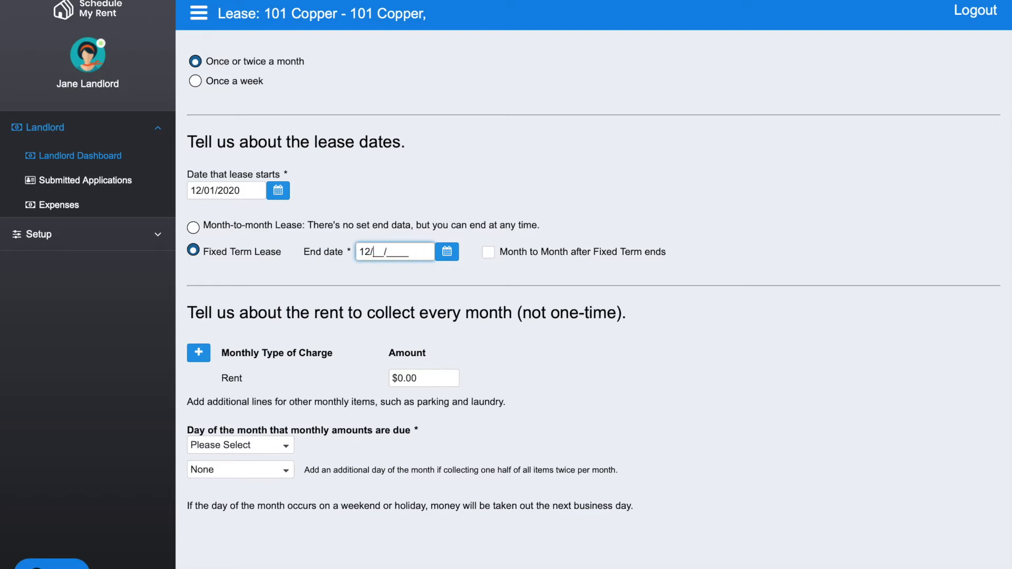
text(31/2021)
click(484, 278)
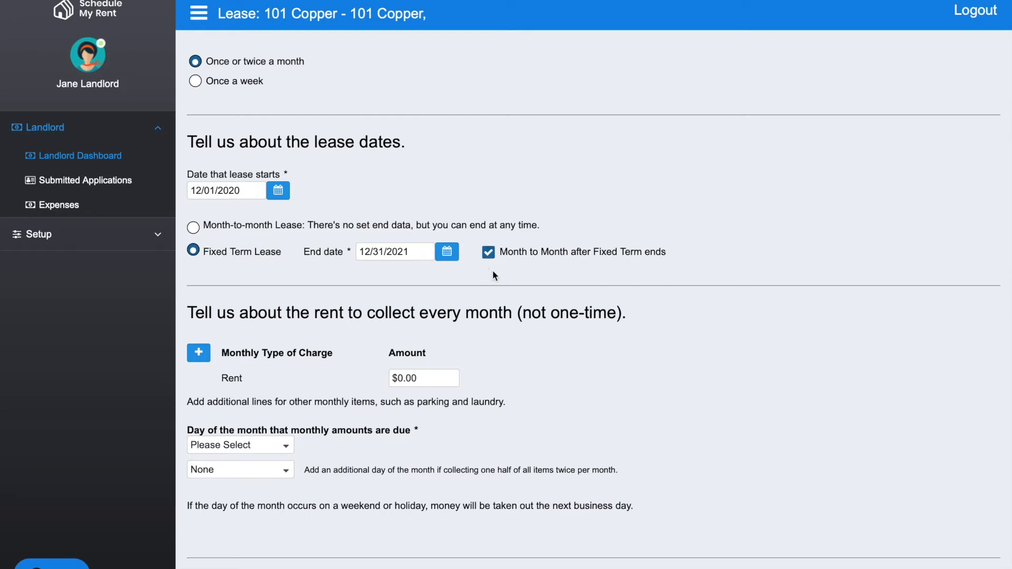
Step: Set the monthly rent charge to $1,000
scroll(493, 270, down, 2)
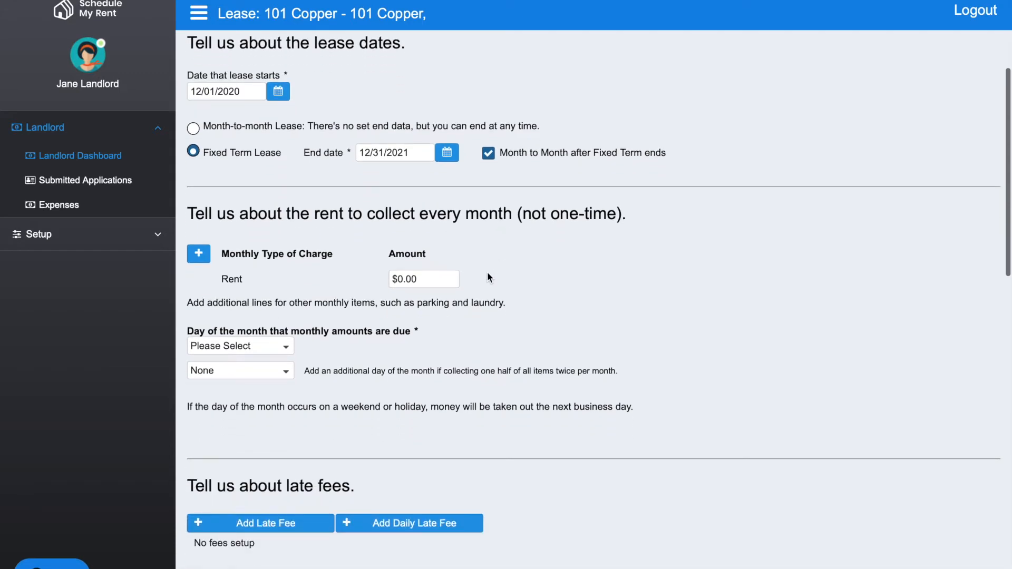
click(423, 277)
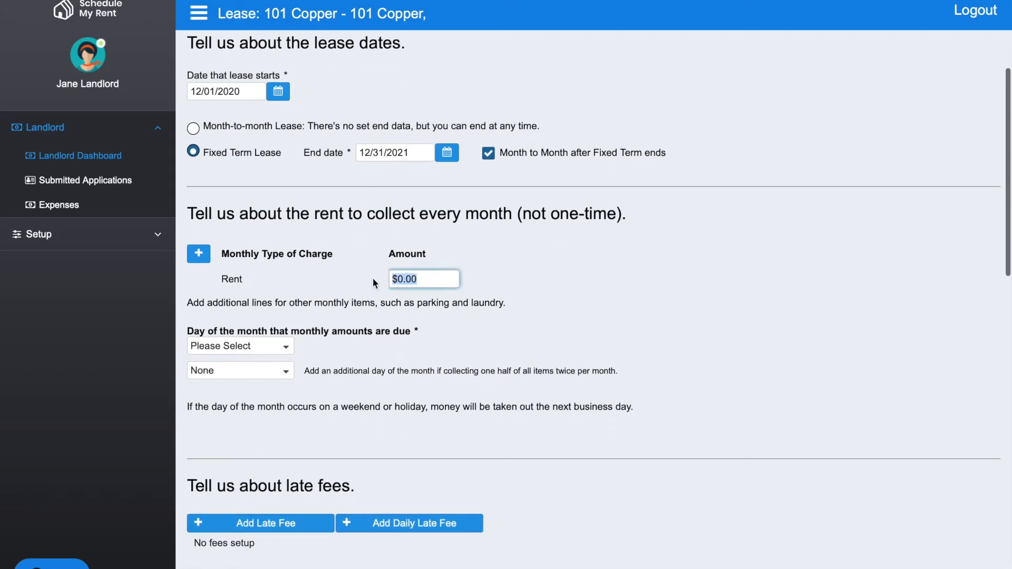
text(1000)
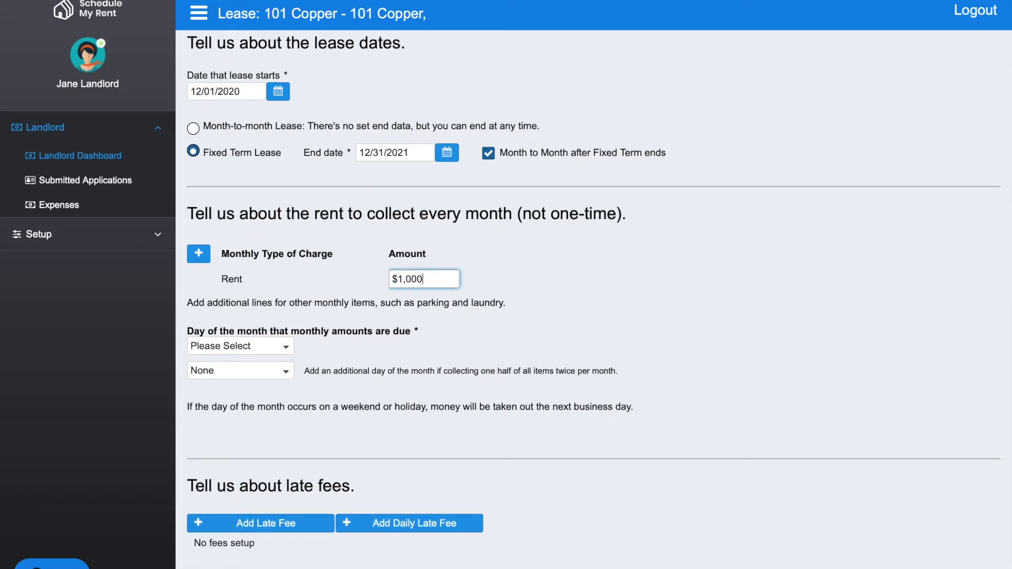
click(479, 335)
scroll(479, 335, up, 4)
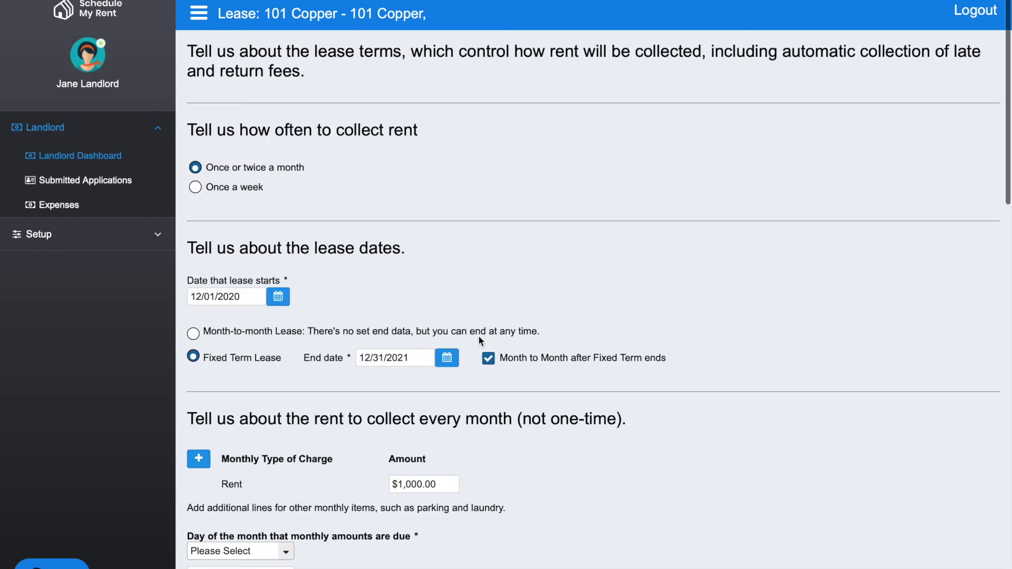
Step: Make monthly amounts due on the 1st of the month and start automatic rent collection on 12/01/2020
scroll(427, 406, down, 5)
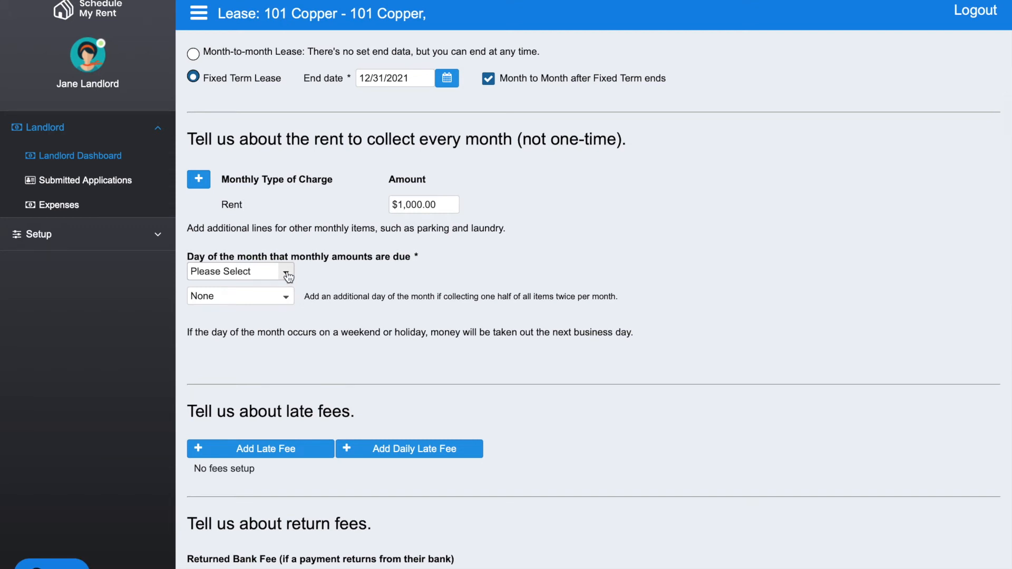
click(287, 276)
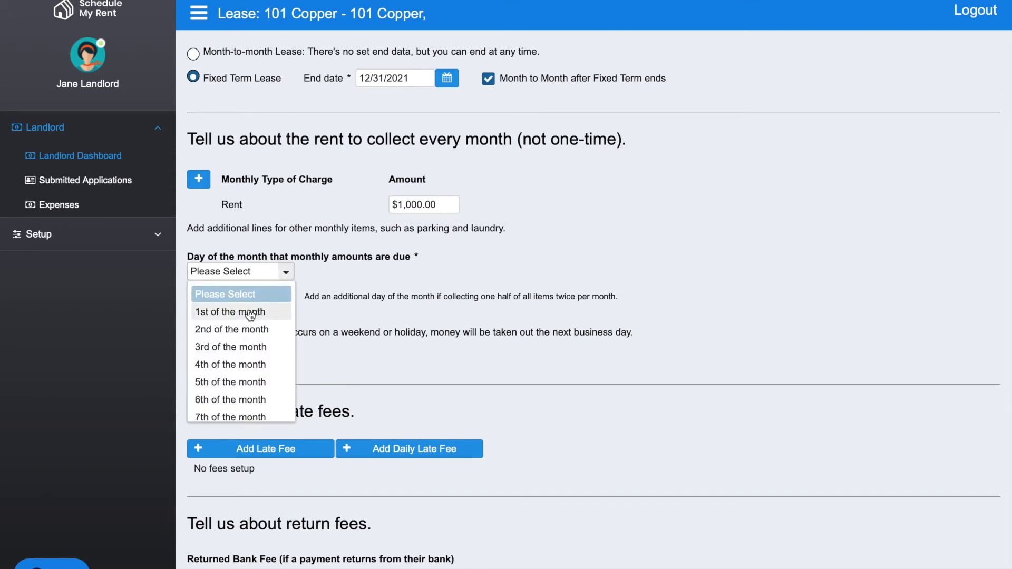
click(250, 316)
scroll(248, 315, up, 5)
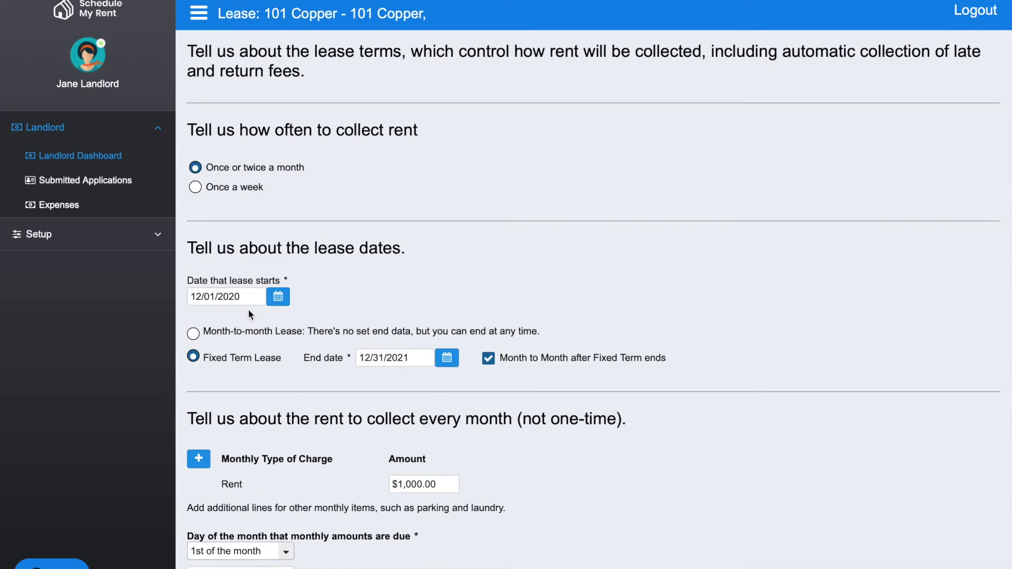
scroll(249, 311, down, 4)
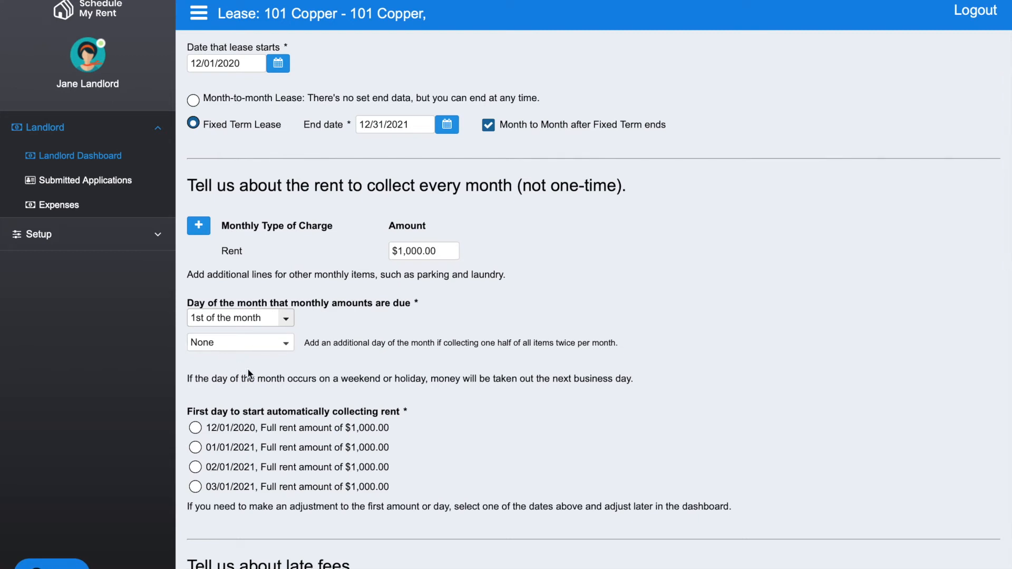
scroll(254, 368, down, 3)
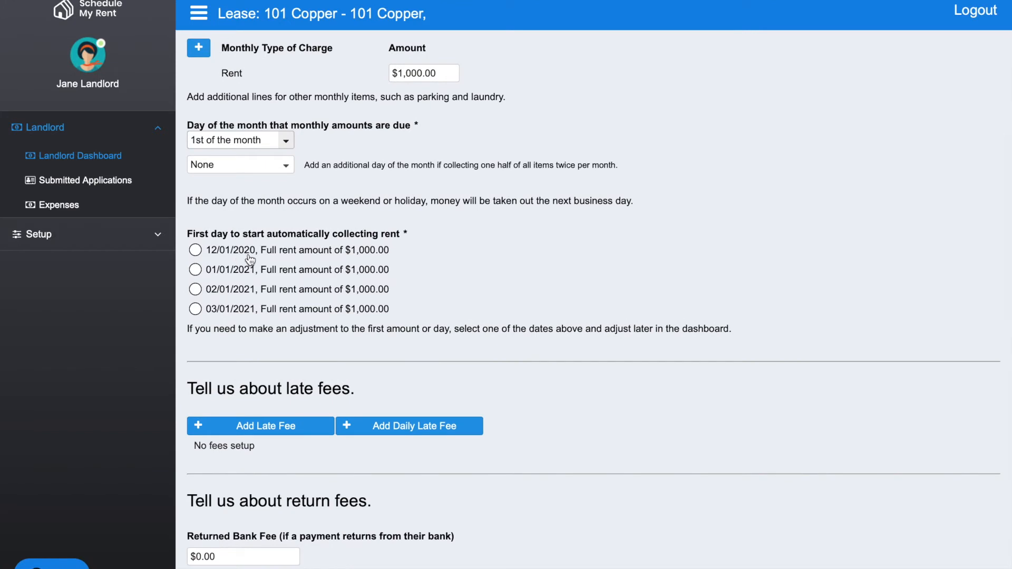
click(196, 250)
Step: Add a late fee with the description "Late Fee", charged 3 days after the due date
scroll(303, 306, down, 3)
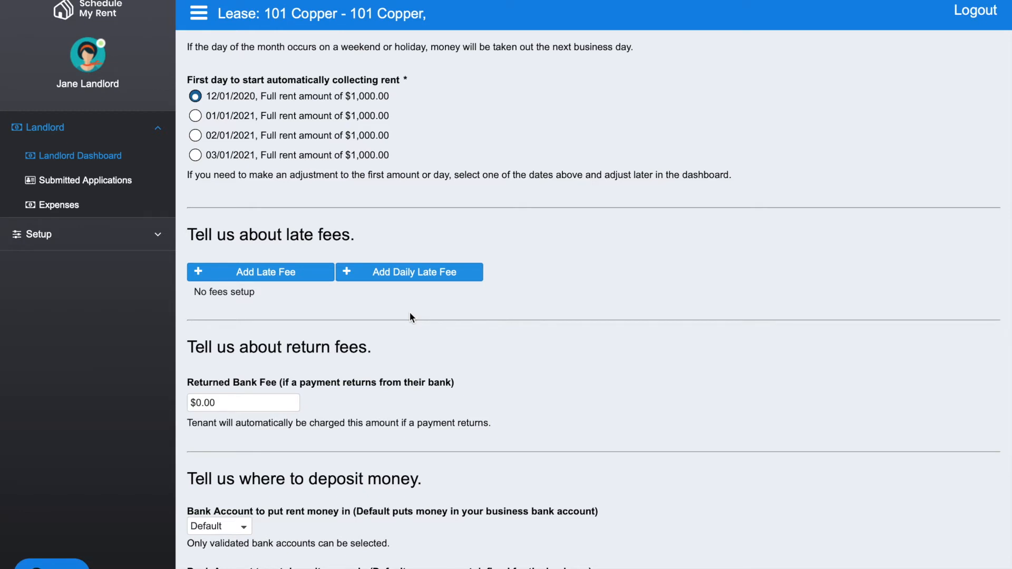
click(268, 272)
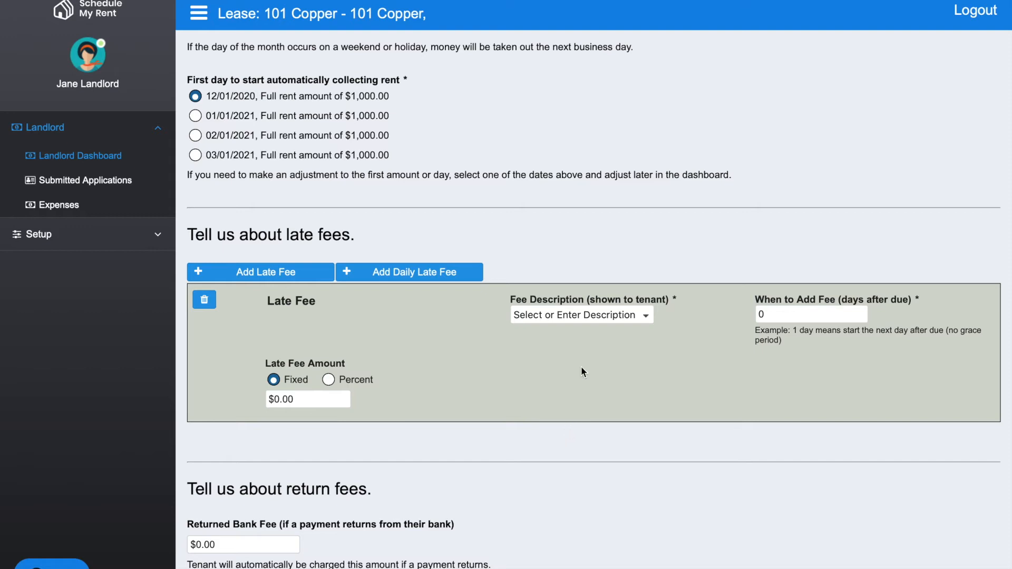
click(646, 315)
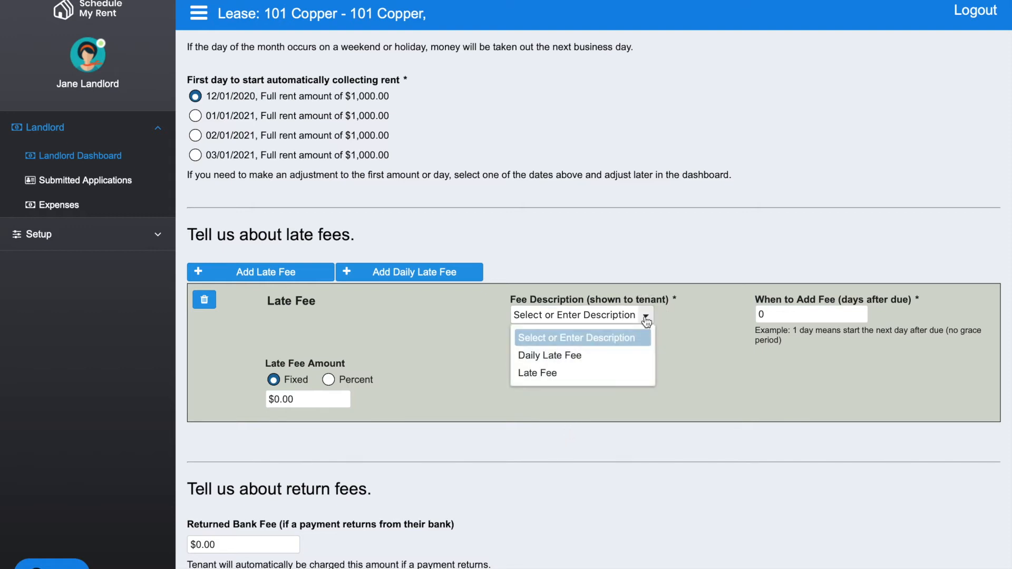
click(560, 373)
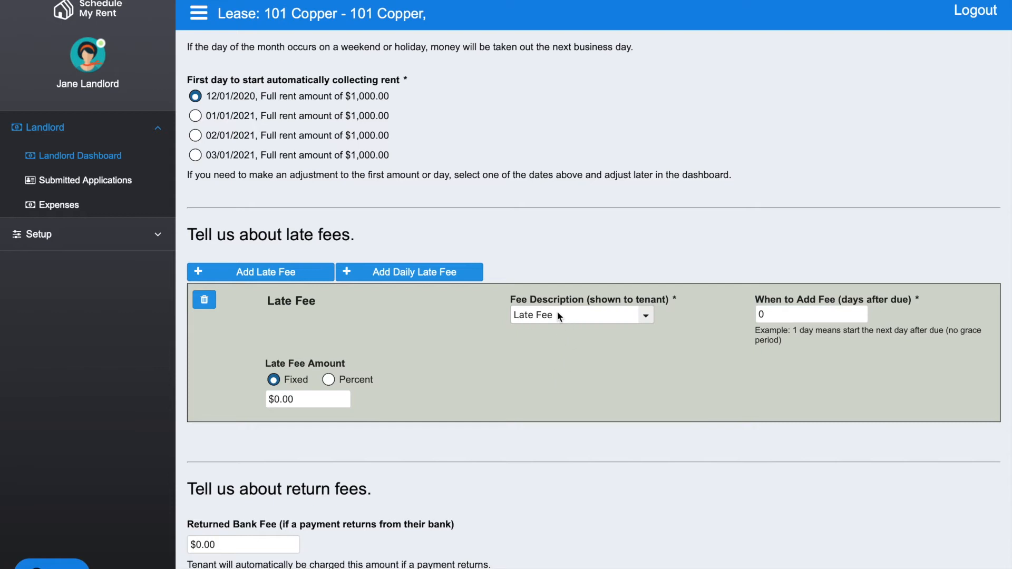
click(769, 314)
key(BackSpace)
text(3)
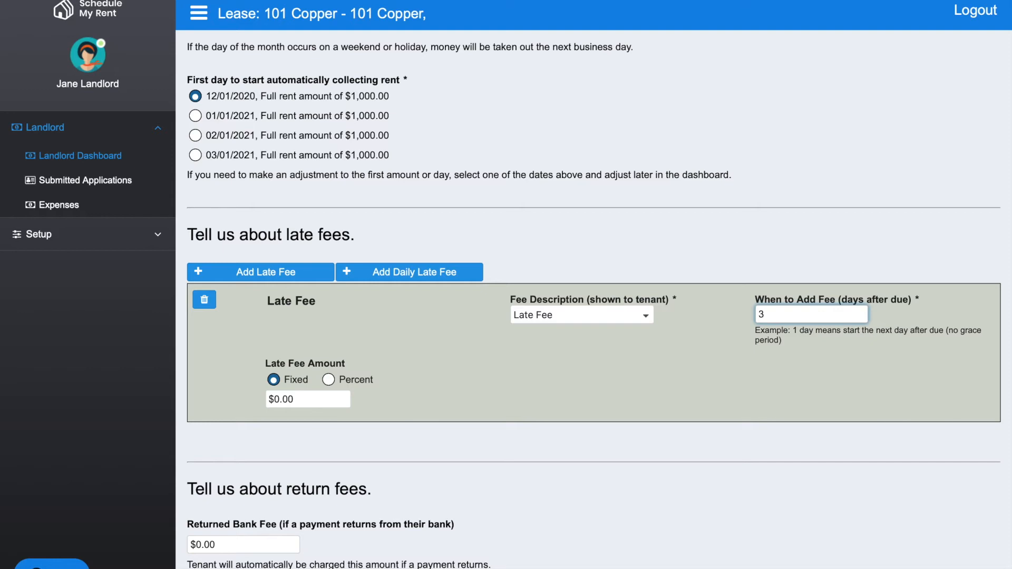
click(583, 358)
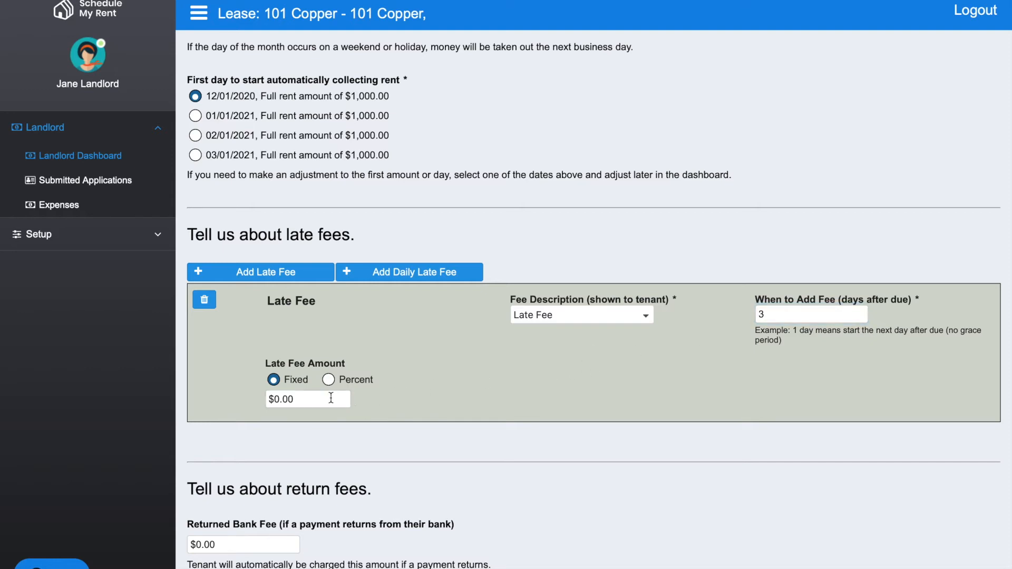
Step: Set the late fee to a fixed amount of $50
drag(331, 398, 235, 397)
text(50.)
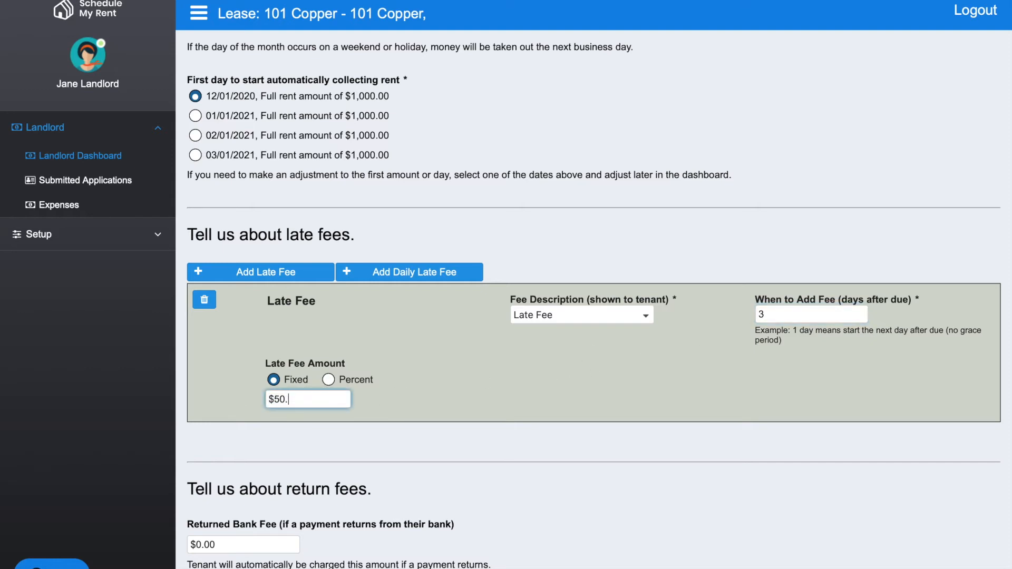
click(553, 407)
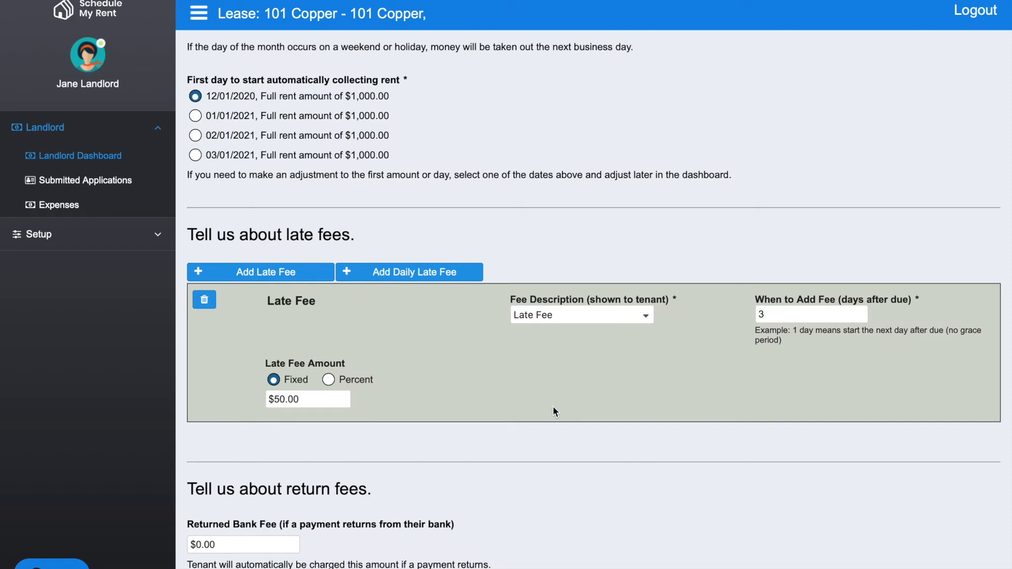
Step: Add a daily late fee with the description "Daily Late Fee", starting 4 days after the due date
scroll(553, 406, down, 2)
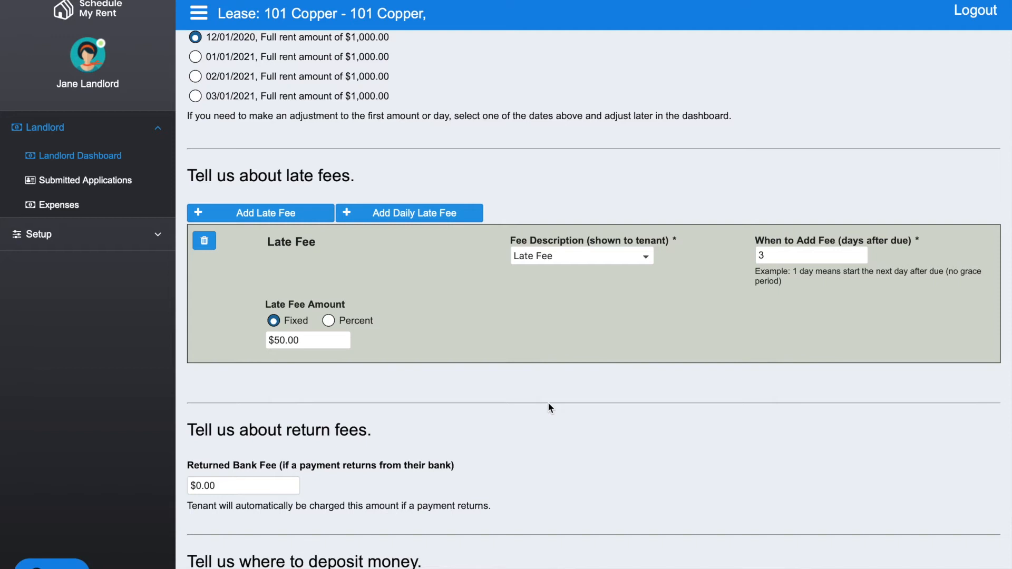
click(397, 216)
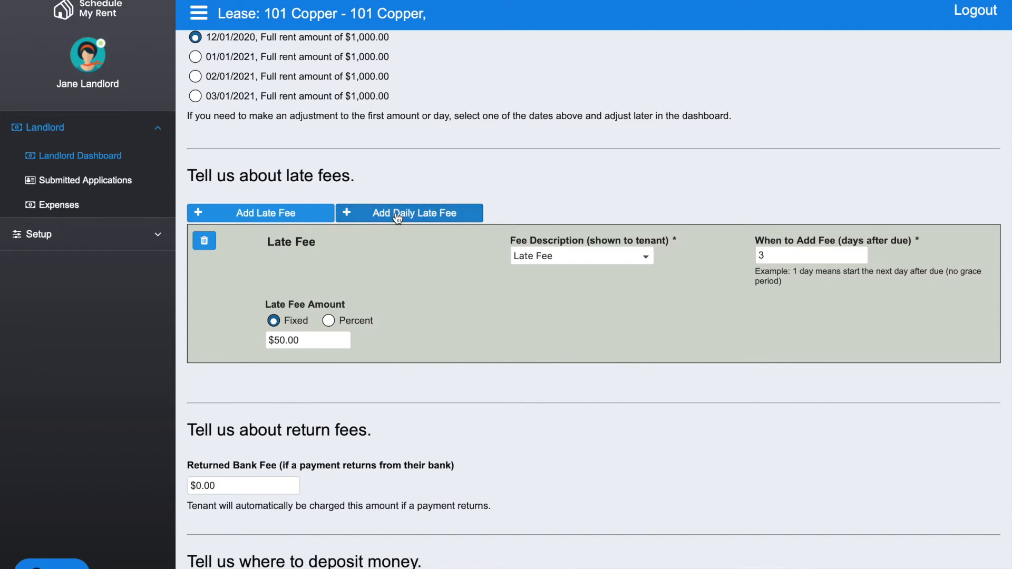
scroll(466, 329, down, 3)
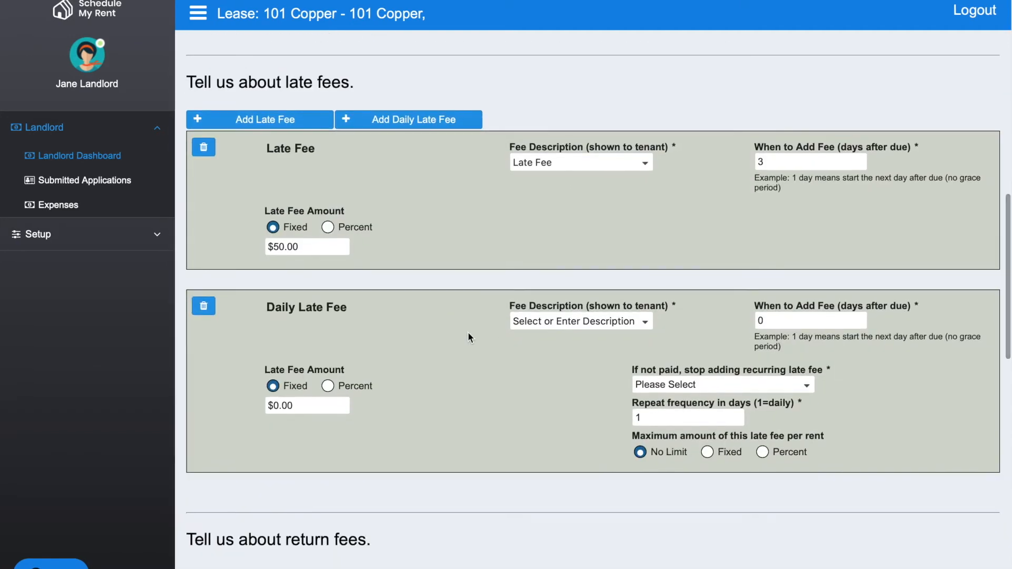
click(645, 323)
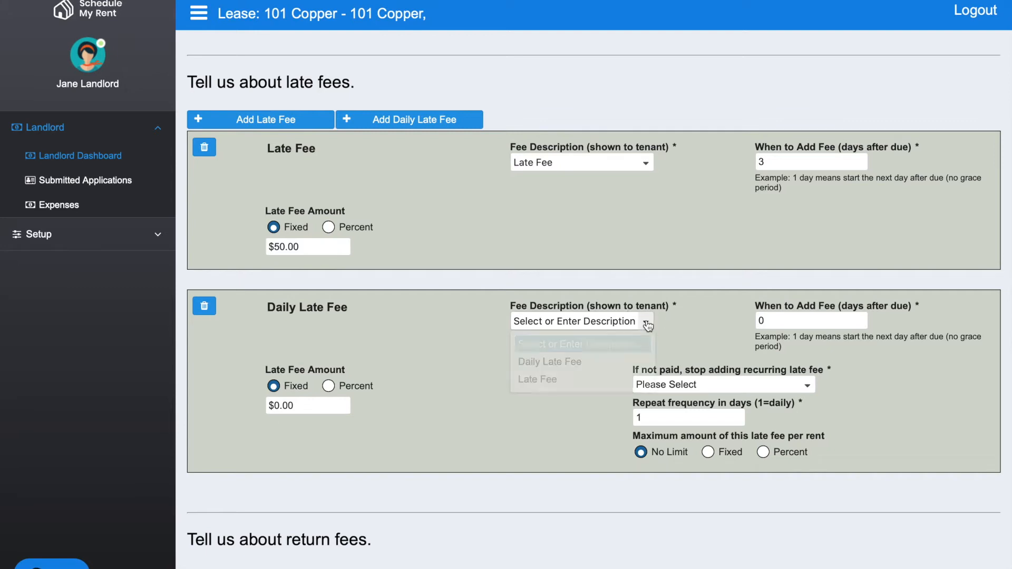
click(581, 363)
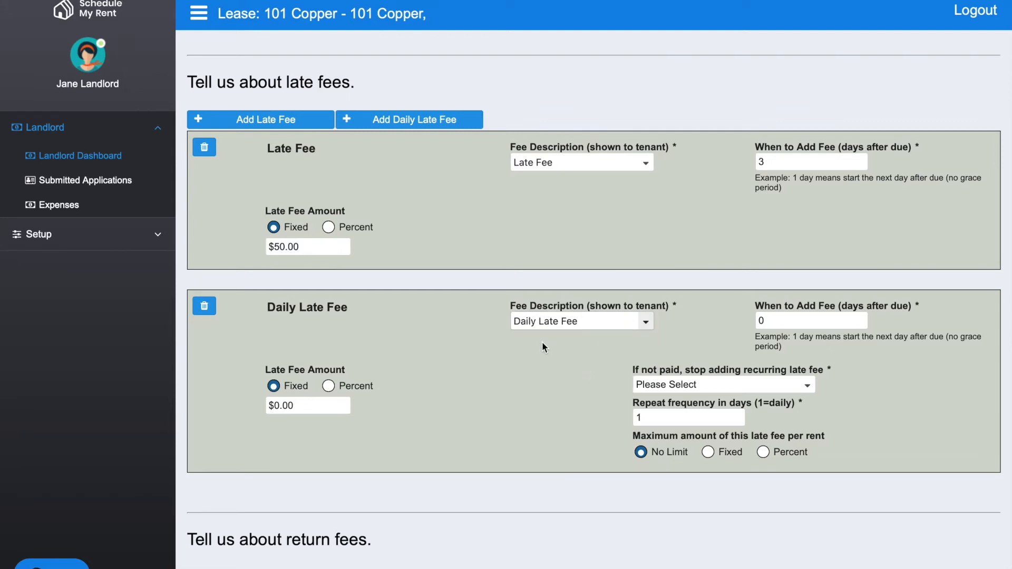
click(774, 316)
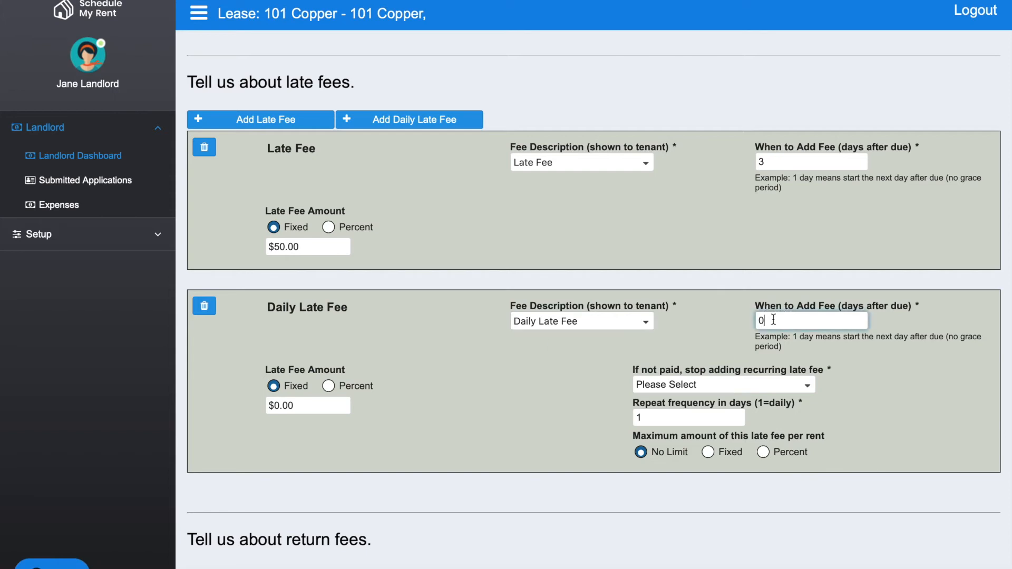
key(BackSpace)
text(4)
click(546, 391)
Step: Set the daily late fee to a fixed $10 and stop adding it at end of month if not paid
click(279, 410)
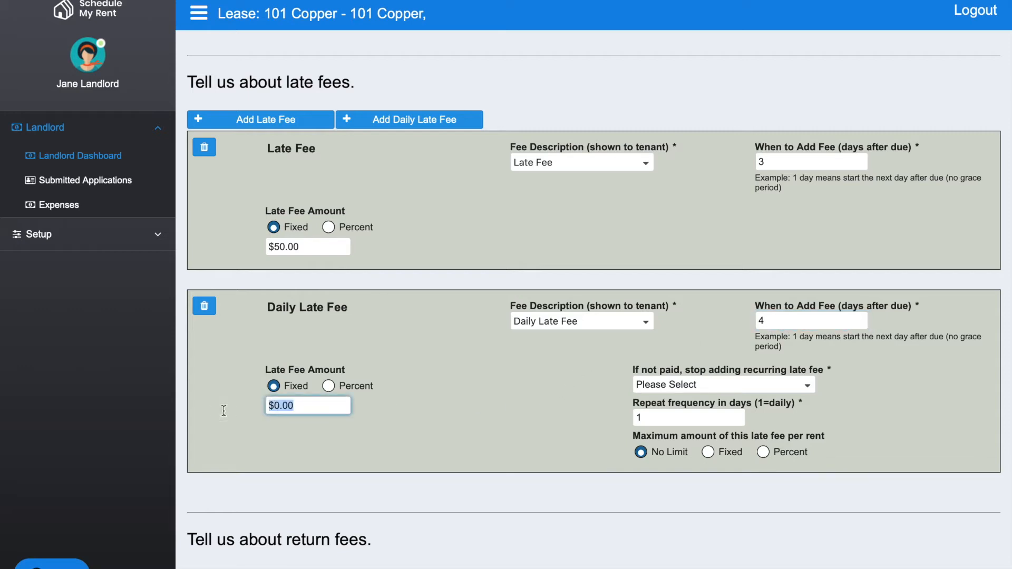
text(10.)
click(531, 396)
click(676, 388)
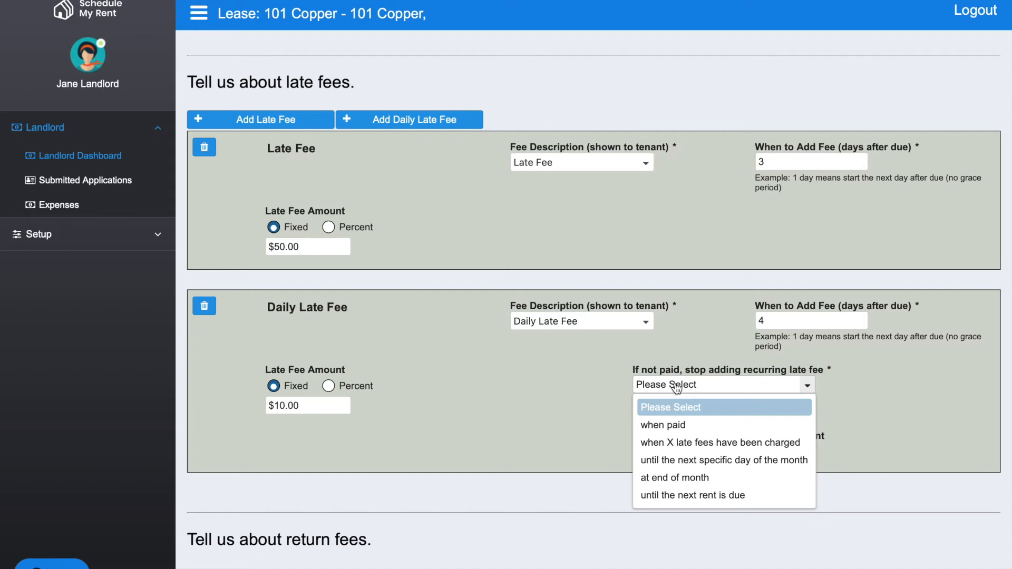
click(670, 478)
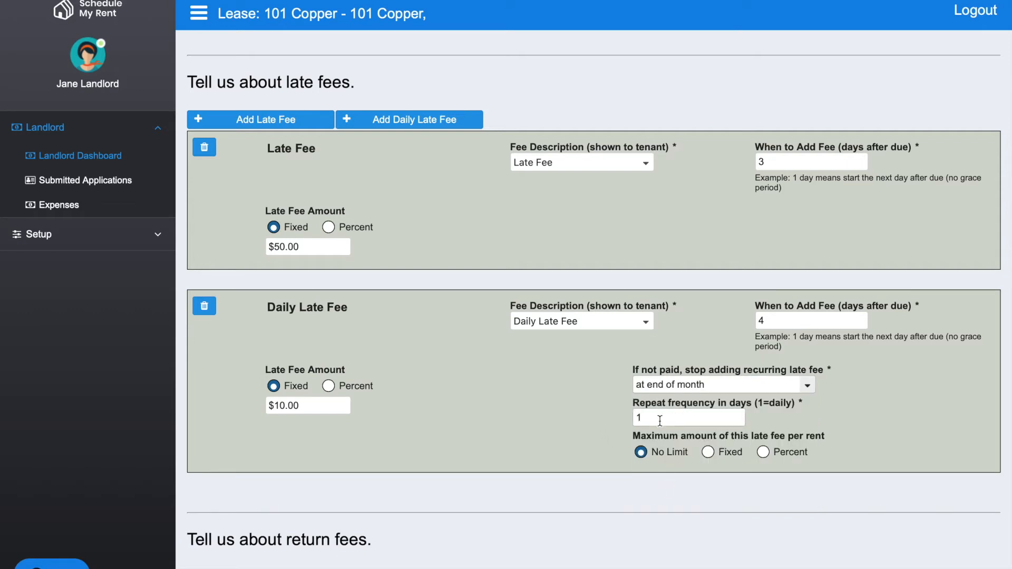
scroll(558, 408, down, 1)
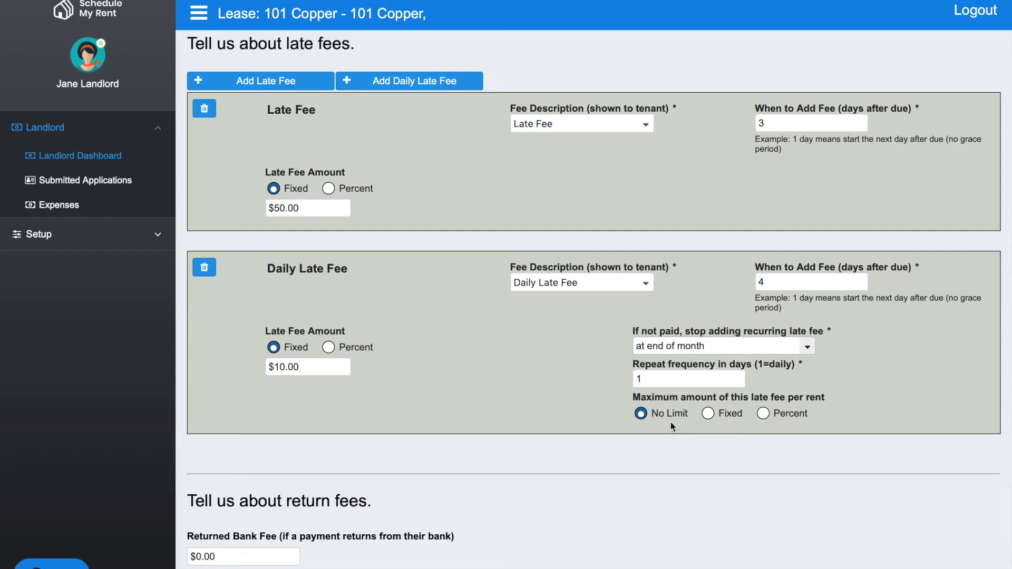
Step: Cap the daily late fee at a fixed maximum of $150.00 per rent
click(709, 414)
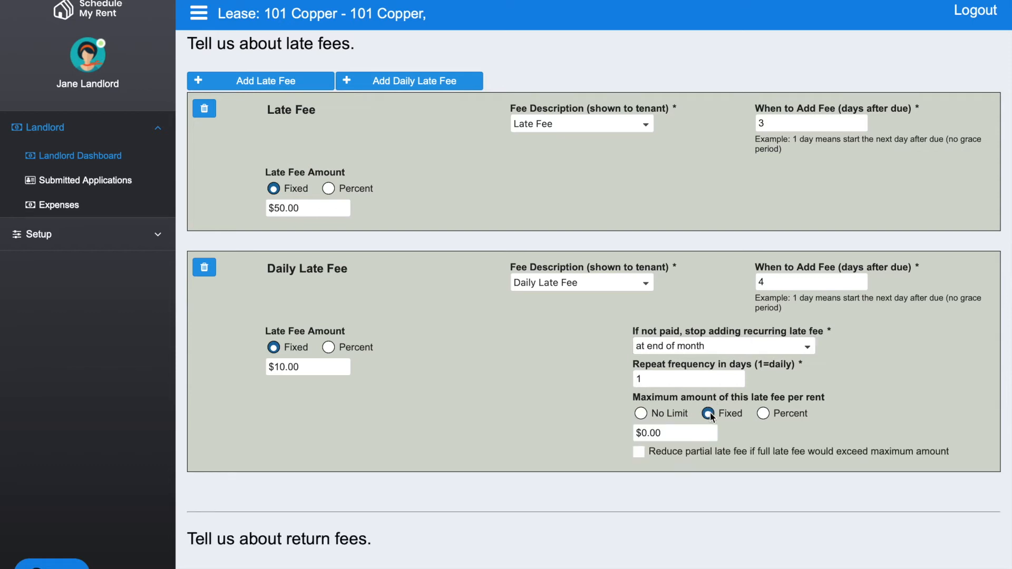
drag(672, 435, 590, 435)
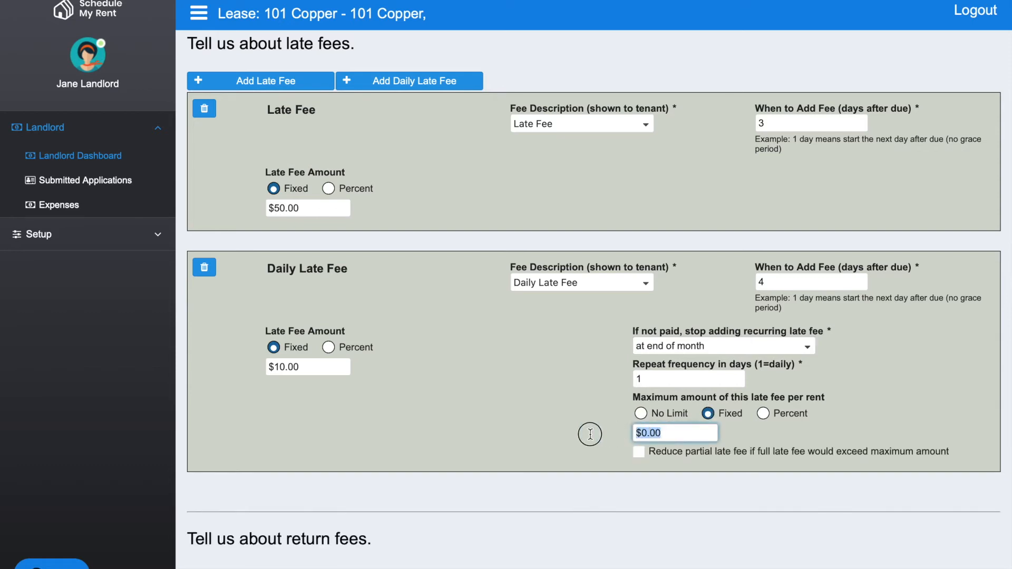
text($150.00)
click(531, 438)
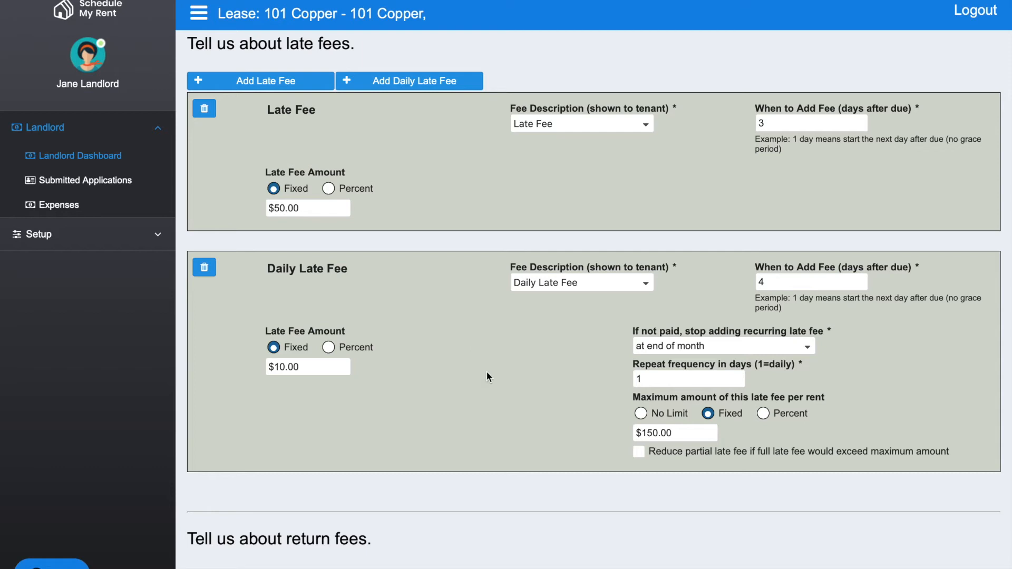
Step: Set the returned bank fee charged to the tenant for a returned payment to $35.00
scroll(486, 375, down, 5)
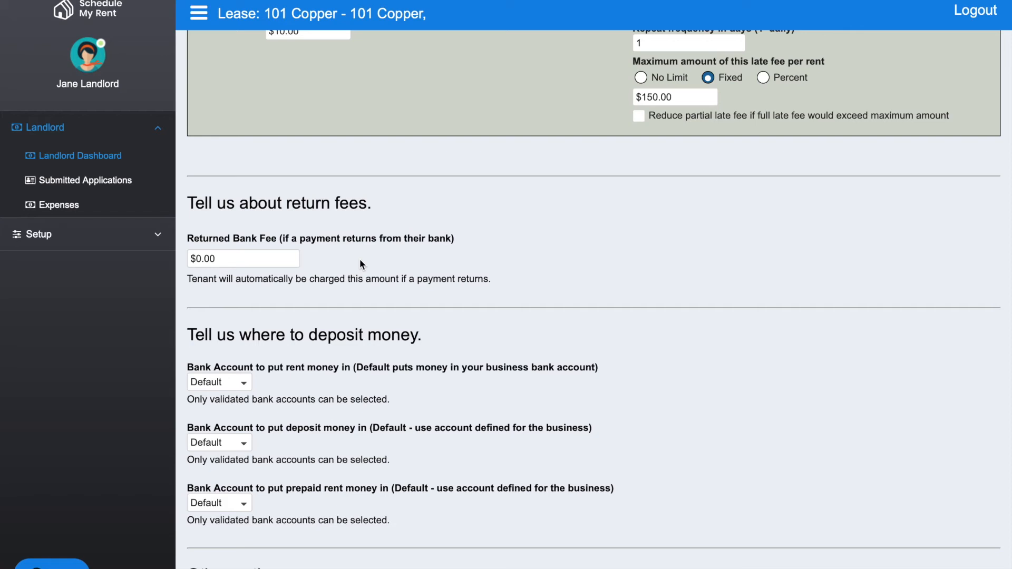
drag(237, 258, 193, 257)
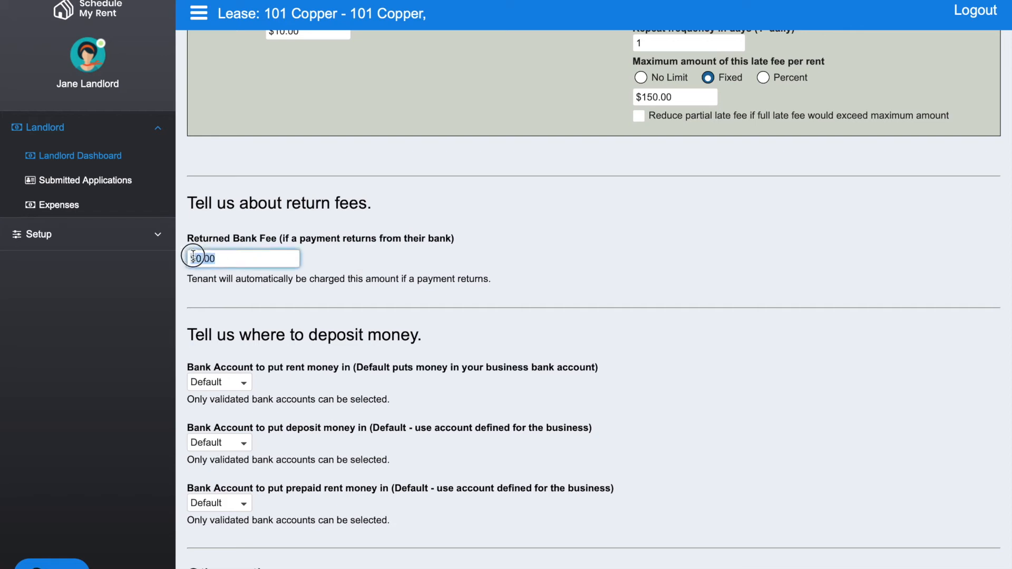
text($35.)
click(383, 262)
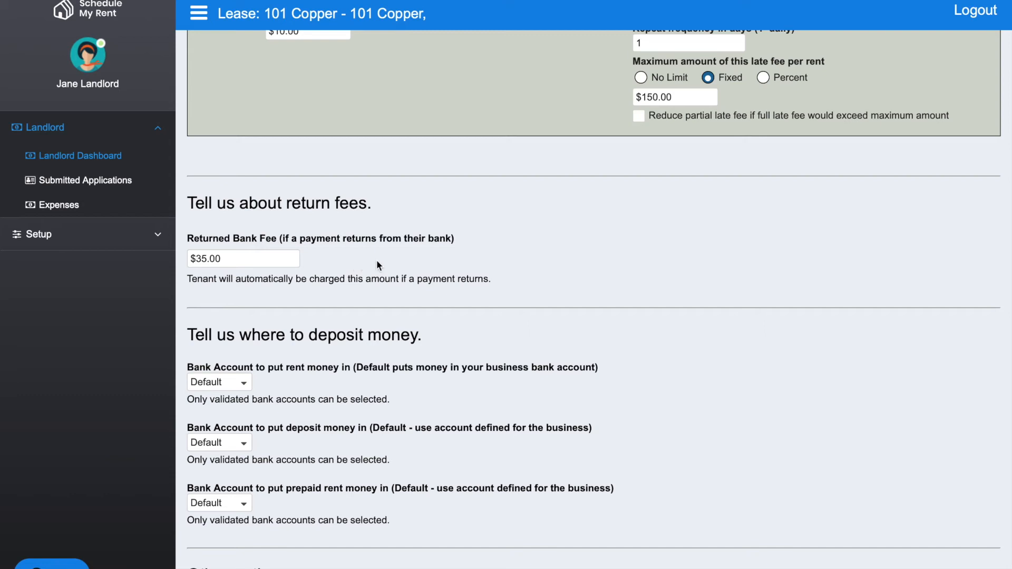
Step: Assign the Jane 1 bank account to rent money and the Jane 2 account to both deposit money and prepaid rent money
scroll(380, 261, down, 3)
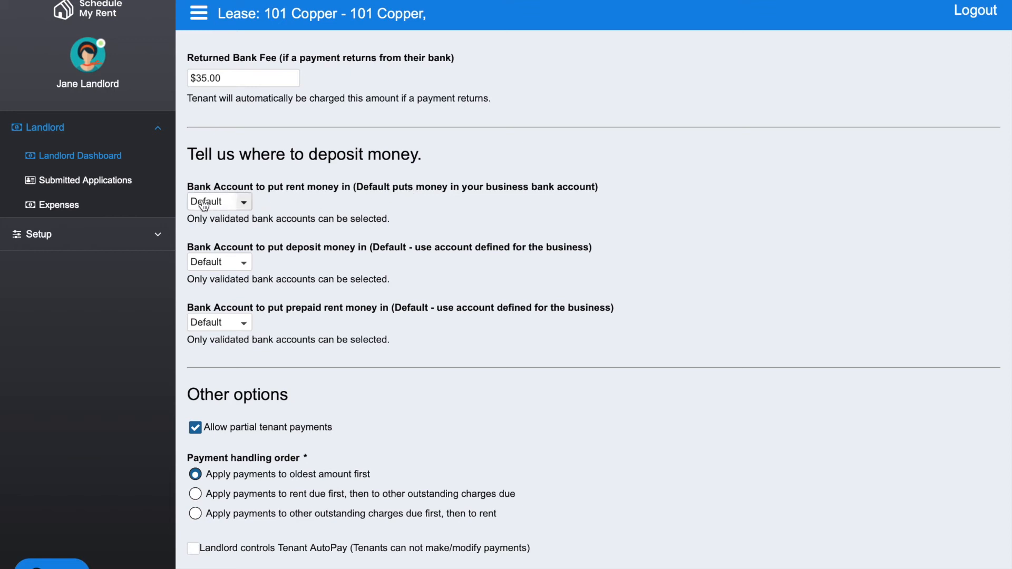
click(245, 205)
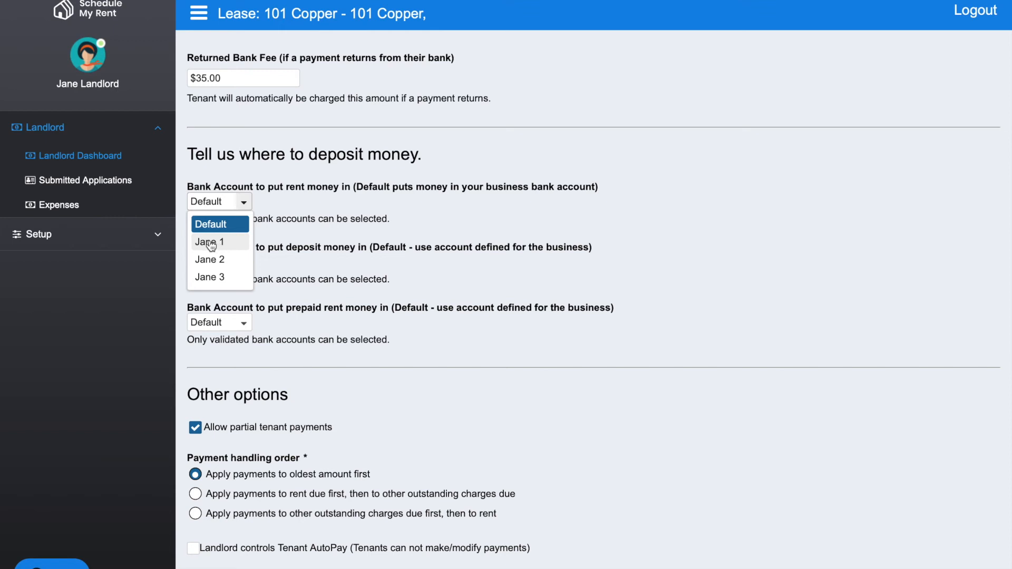
click(211, 246)
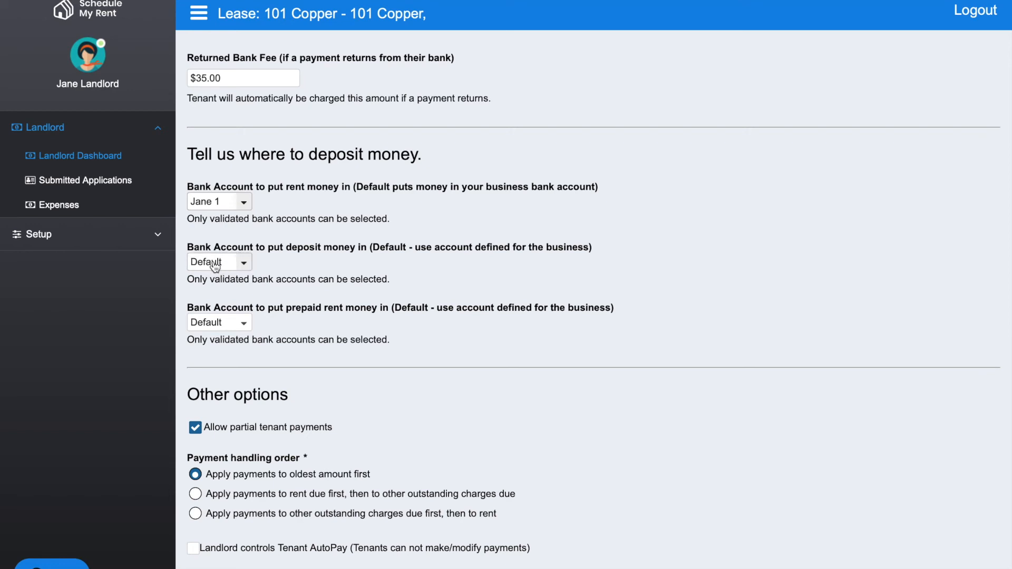
click(243, 263)
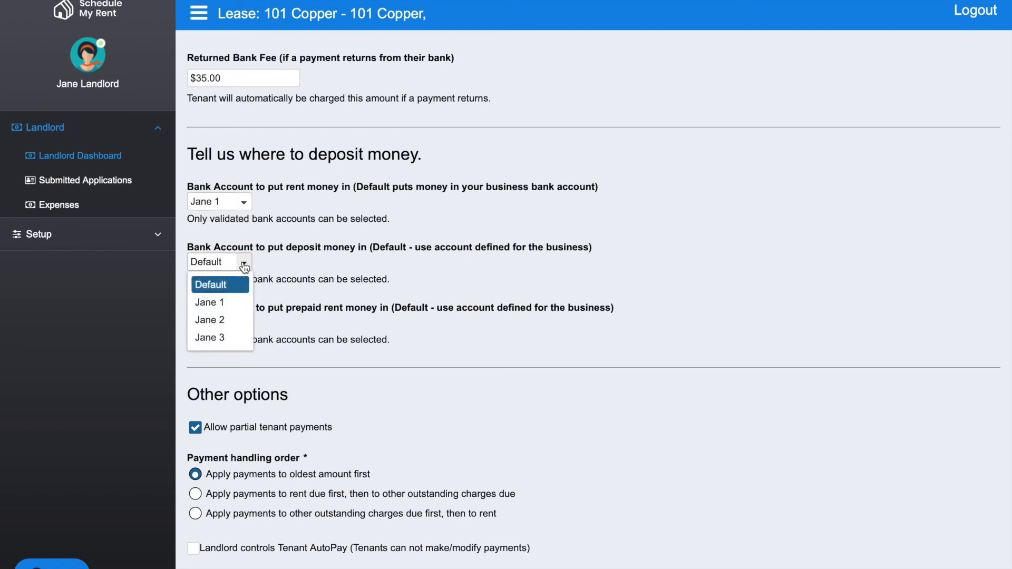
click(219, 320)
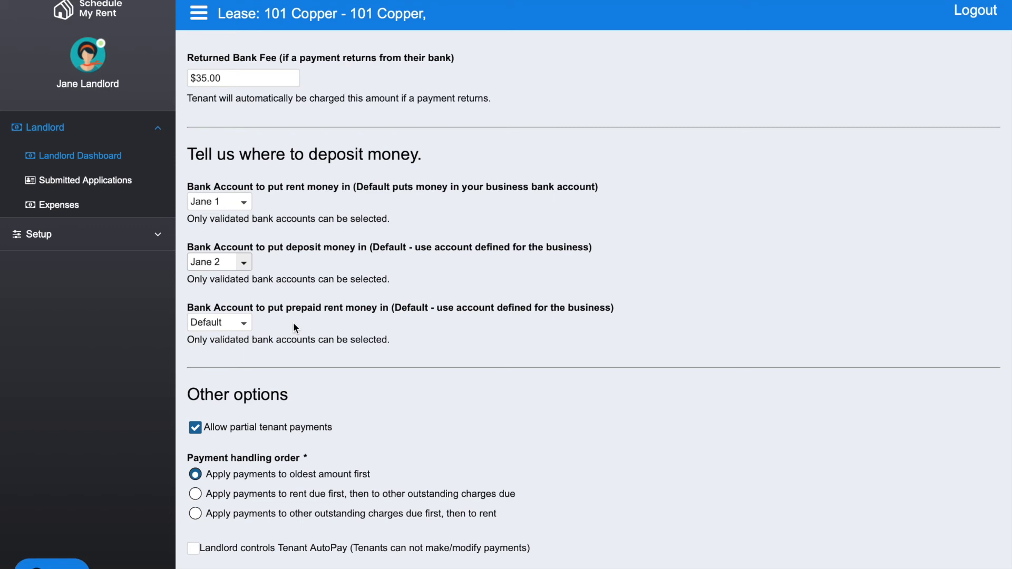
click(244, 323)
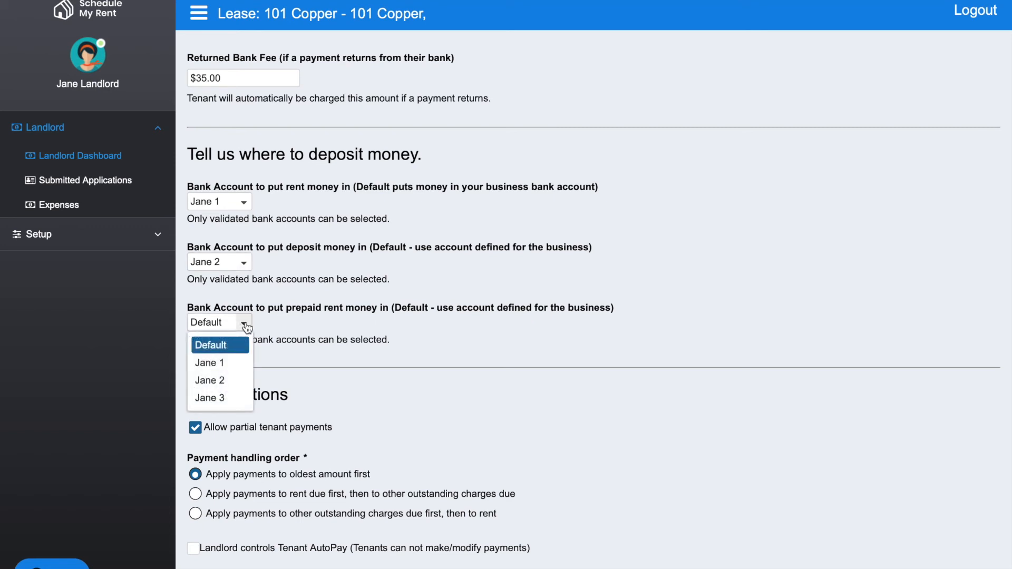
click(215, 381)
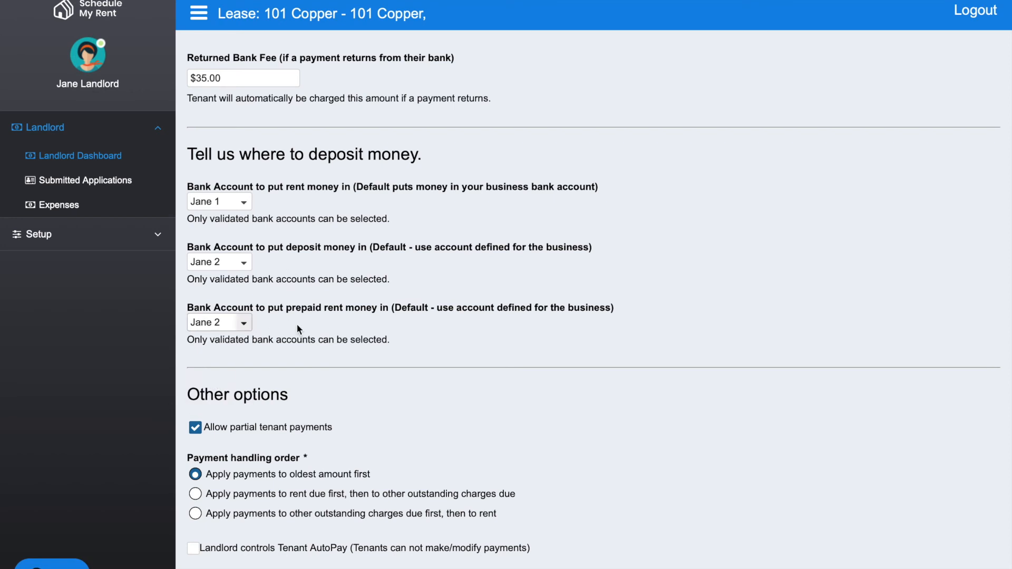
Step: Set the payment handling order to apply payments to rent due first, then to other outstanding charges due
scroll(297, 323, down, 4)
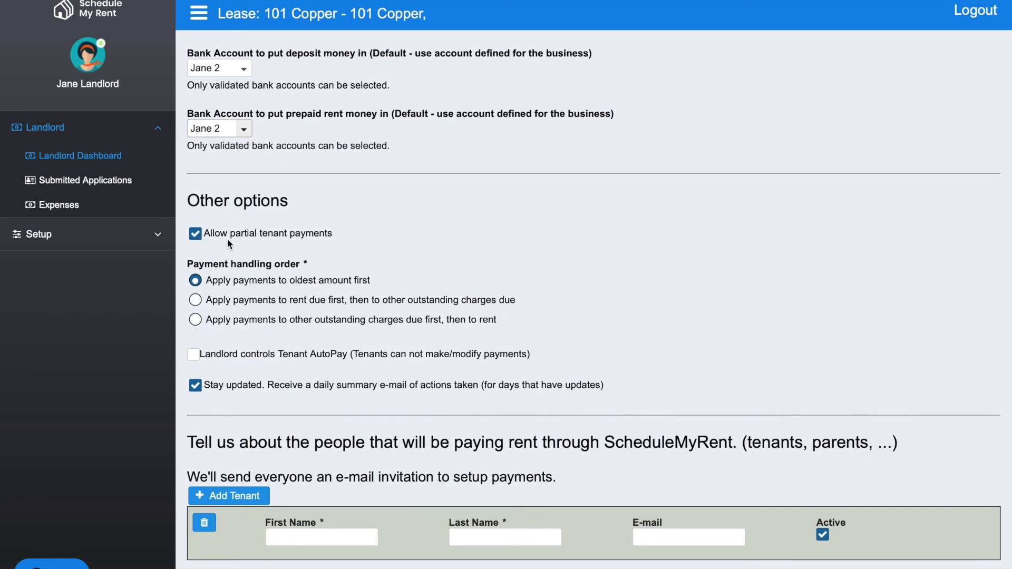
scroll(227, 240, down, 2)
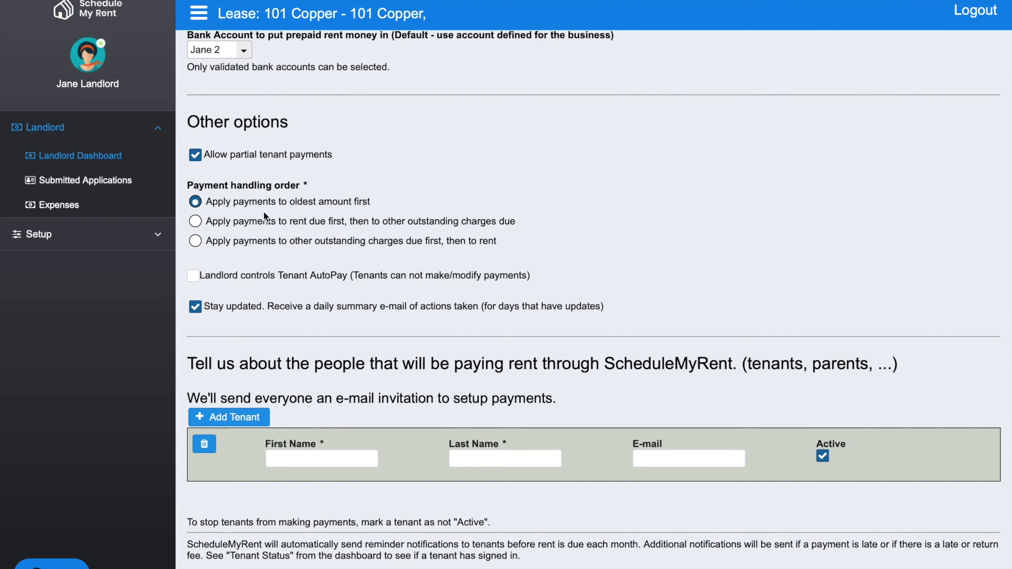
click(196, 222)
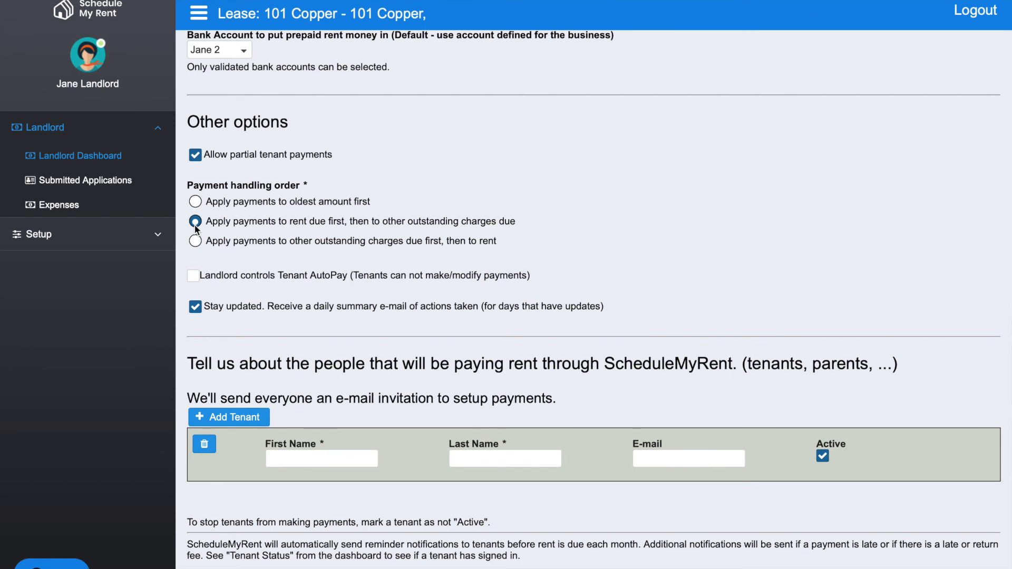
Step: Fill in the first tenant with first name "tenant", last name "one" and the tenant's e-mail address
scroll(274, 259, down, 3)
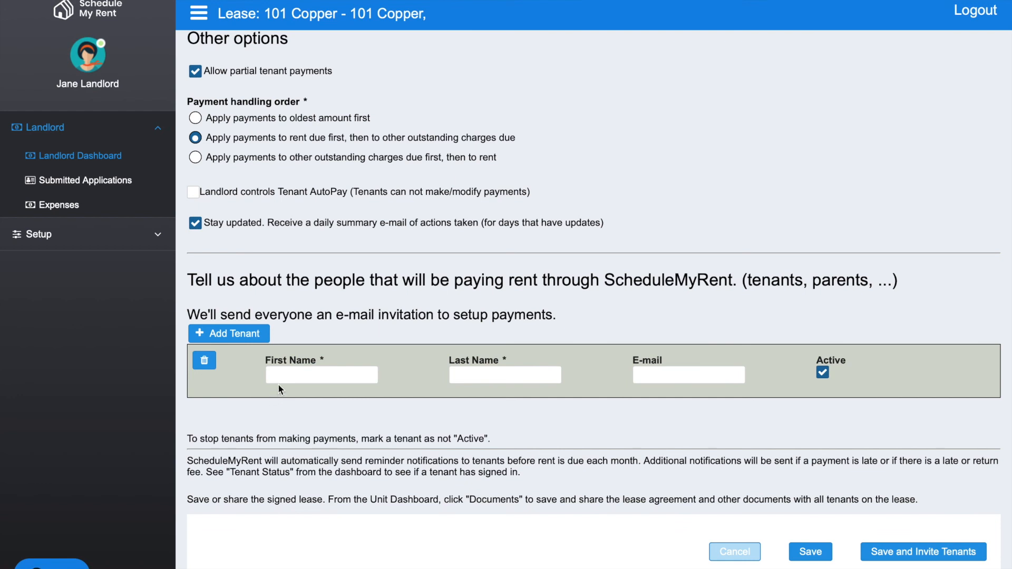
click(298, 375)
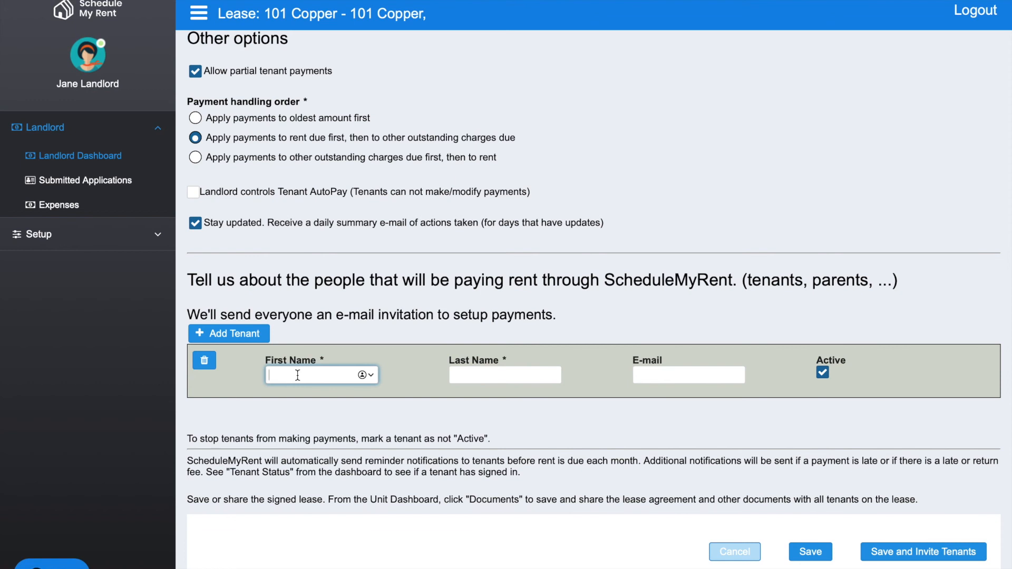
text(tenant)
key(Tab)
text(oner)
key(BackSpace)
key(Tab)
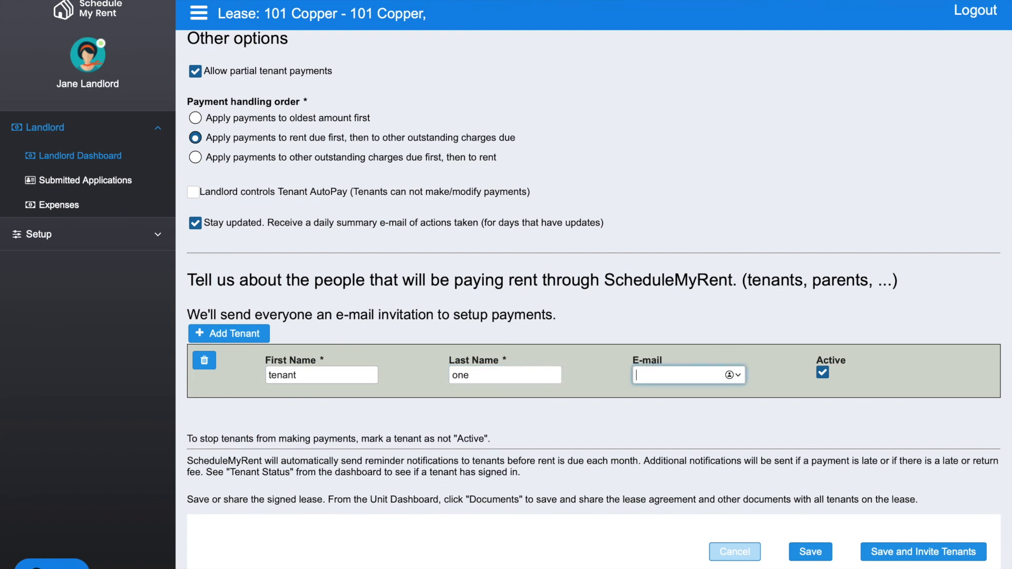
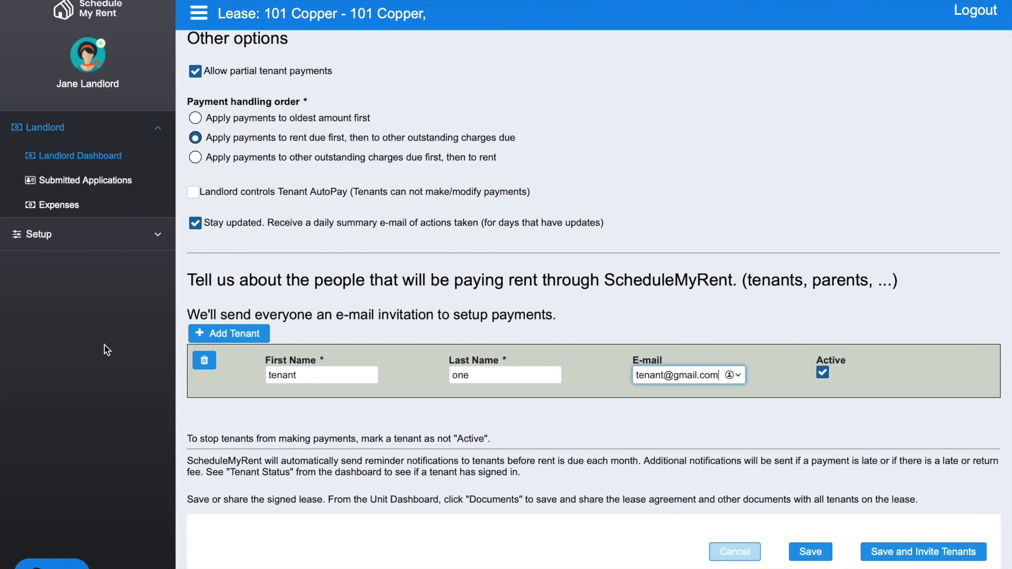
Step: Add a second tenant with first name "tenant", last name "two" and that tenant's e-mail address
click(232, 335)
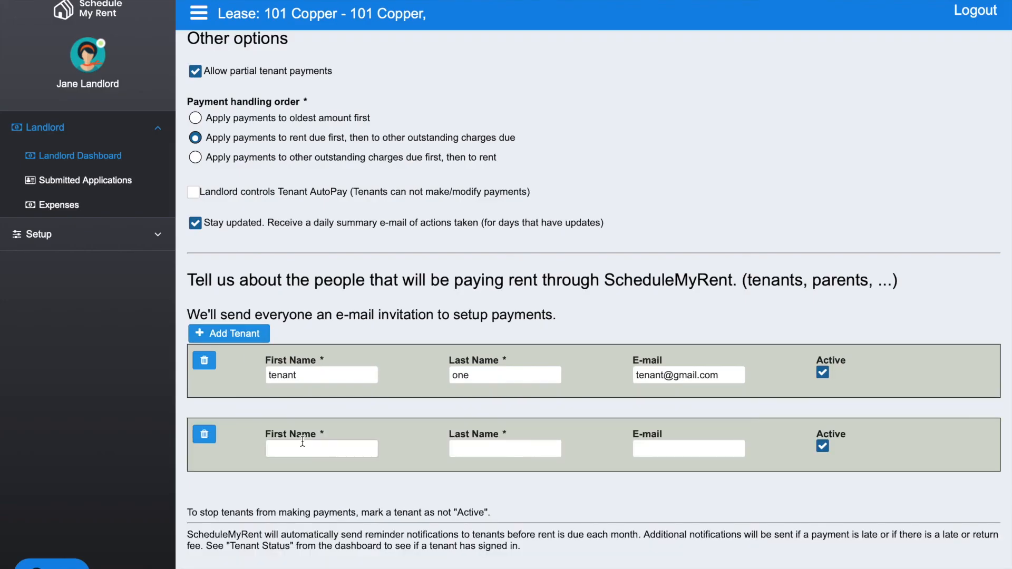
click(302, 447)
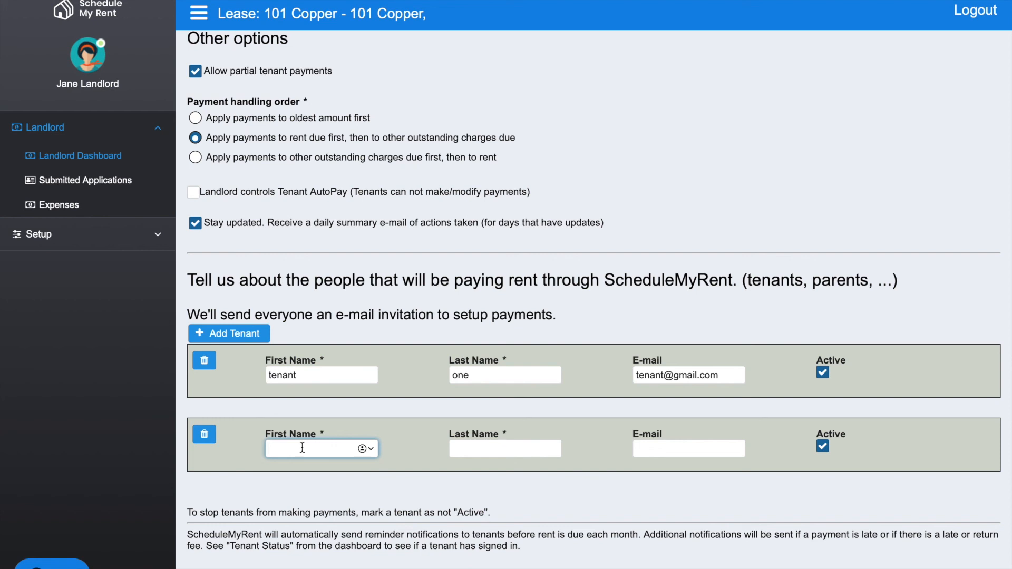
text(tenant)
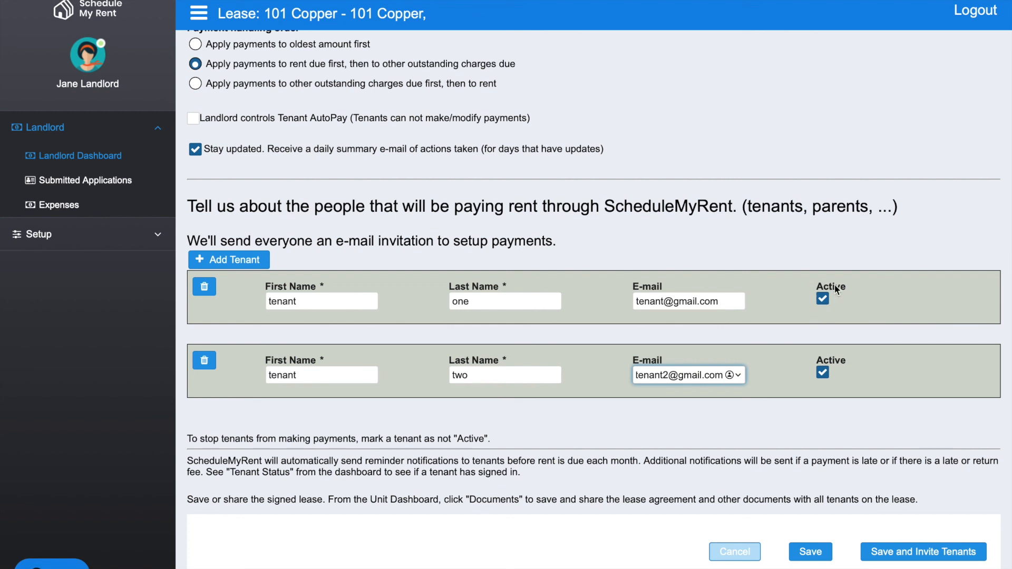
Step: Mark the first tenant as not active to stop that tenant from making payments
click(821, 299)
click(806, 300)
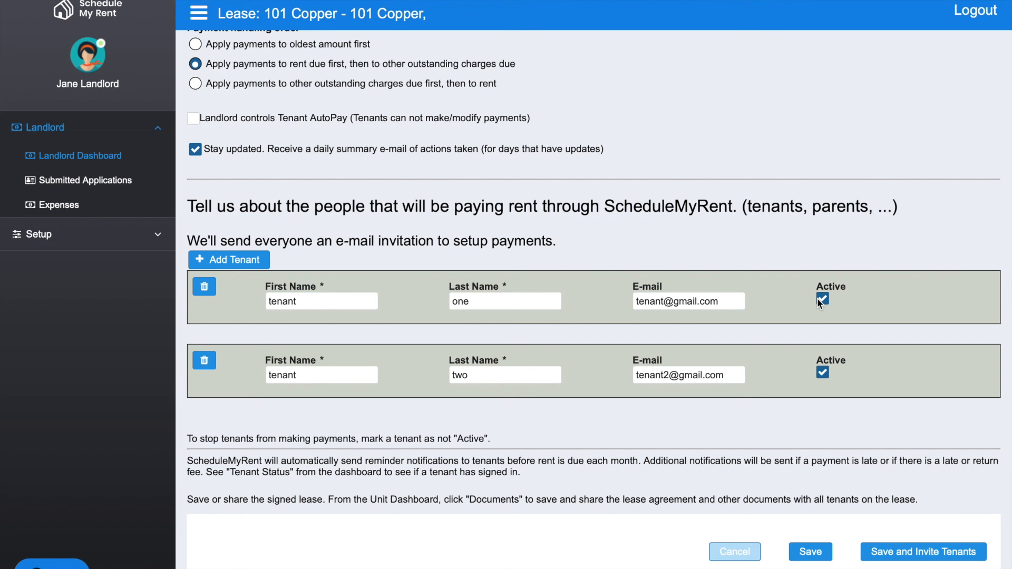
click(824, 301)
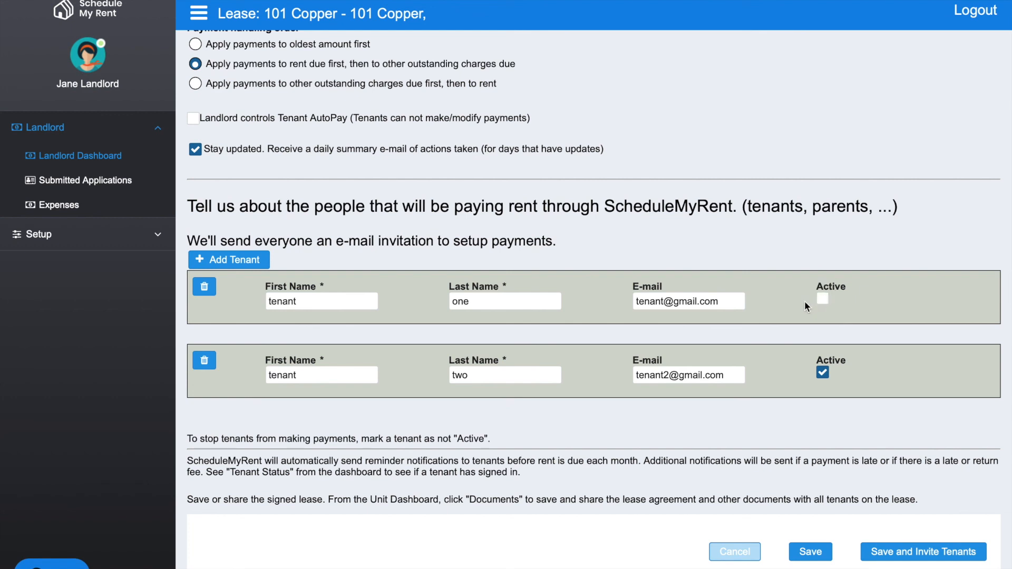